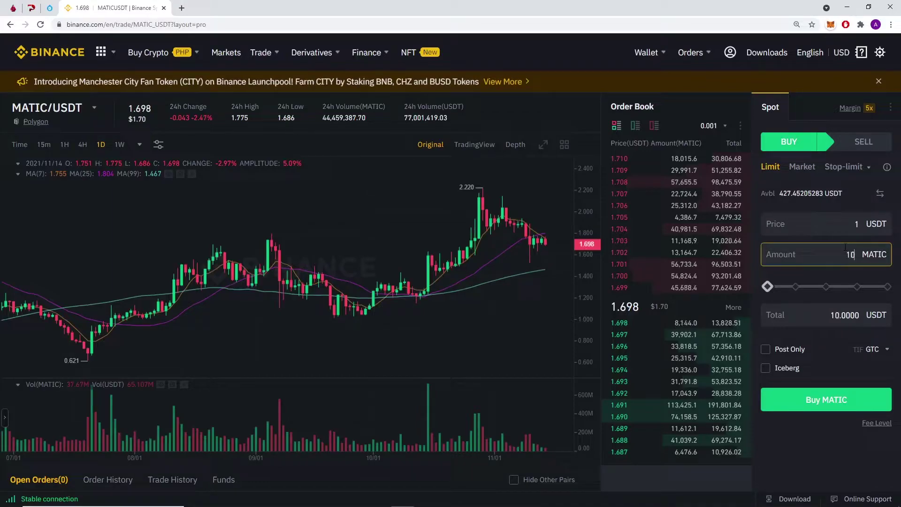
- Place a limit buy order for 10 MATIC at a price of 1 USDT
{"action": "scroll", "coordinate": [787, 439], "scroll_direction": "down", "scroll_amount": 1}
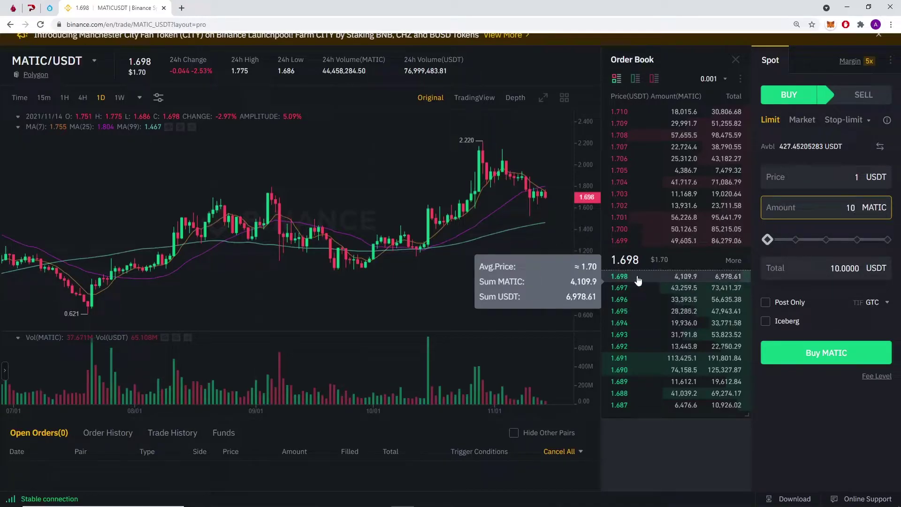
{"action": "scroll", "coordinate": [834, 432], "scroll_direction": "up", "scroll_amount": 1}
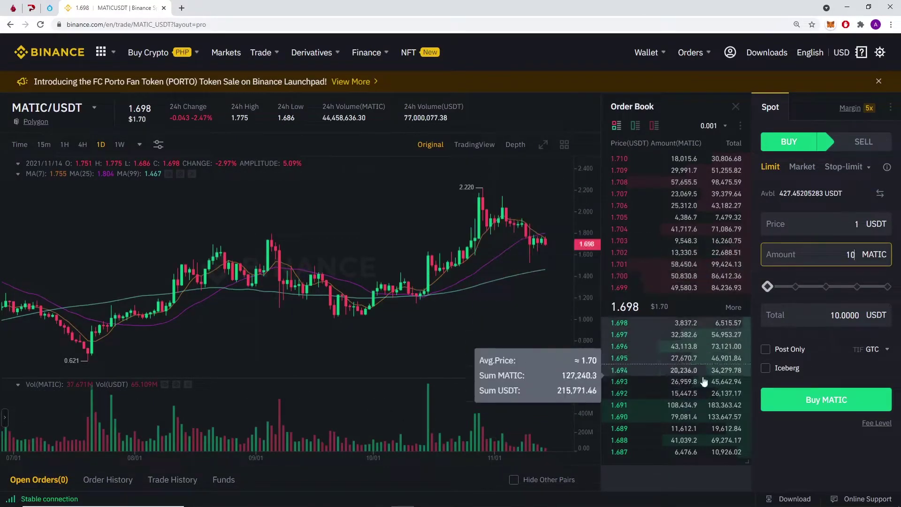
{"action": "left_click", "coordinate": [839, 444]}
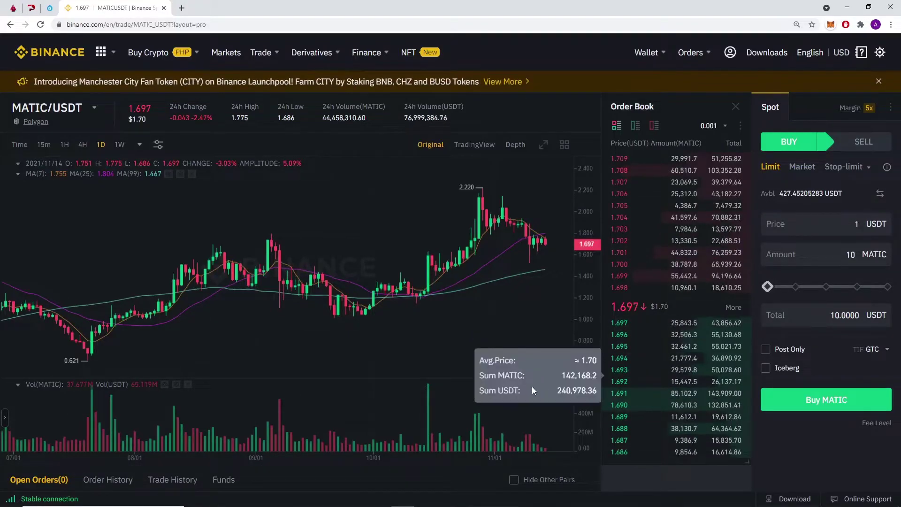
{"action": "scroll", "coordinate": [773, 474], "scroll_direction": "down", "scroll_amount": 1}
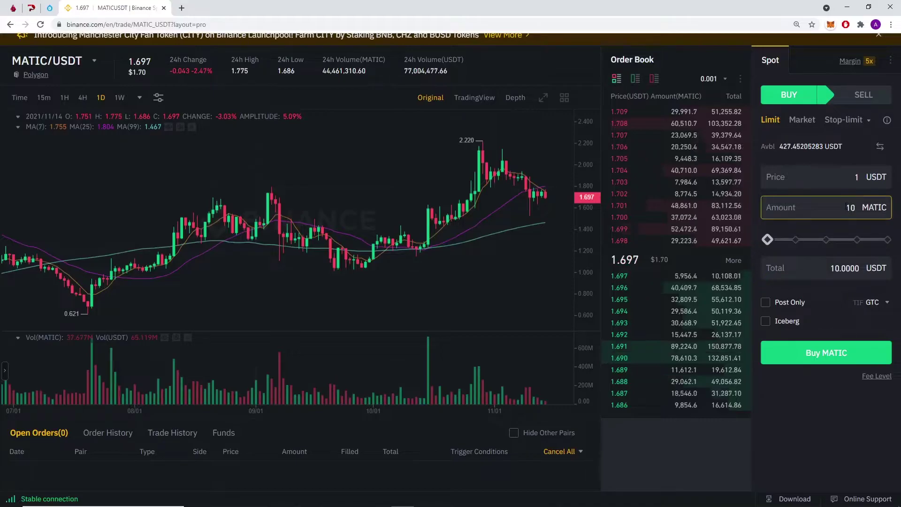
{"action": "left_click", "coordinate": [842, 358]}
- Review the open orders and cancel the MATIC/USDT limit buy order
{"action": "scroll", "coordinate": [404, 444], "scroll_direction": "down", "scroll_amount": 2}
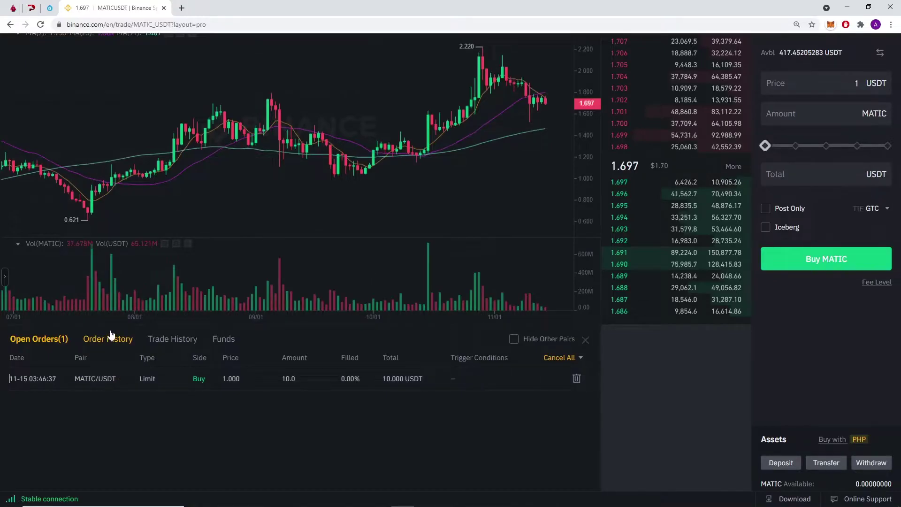
{"action": "left_click", "coordinate": [112, 334]}
{"action": "left_click", "coordinate": [41, 338]}
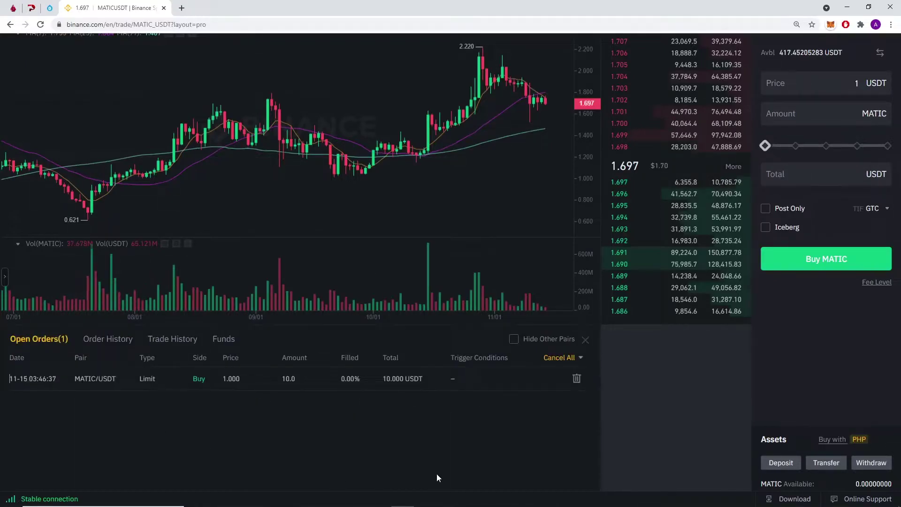
{"action": "left_click", "coordinate": [577, 379]}
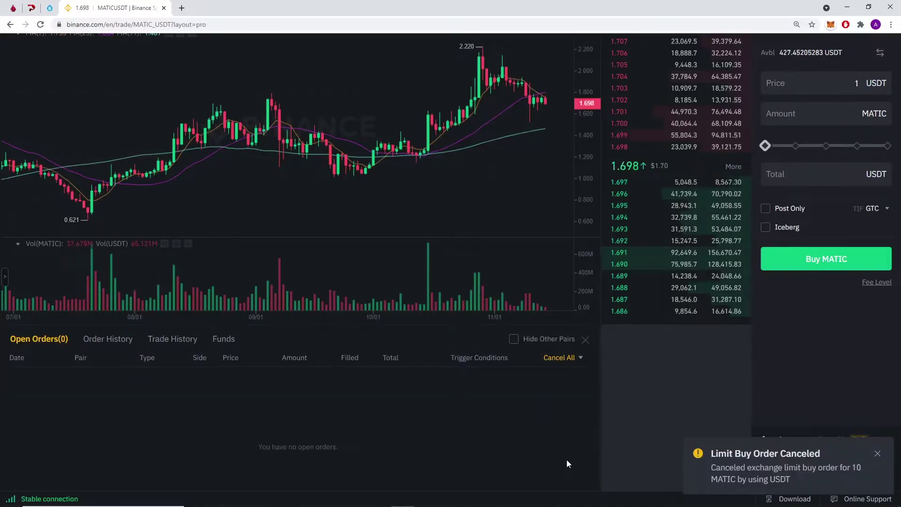
{"action": "scroll", "coordinate": [567, 460], "scroll_direction": "up", "scroll_amount": 3}
- Find MATIC in the Fiat and Spot wallet by searching "matic" and open its withdrawal form
{"action": "mouse_move", "coordinate": [647, 361]}
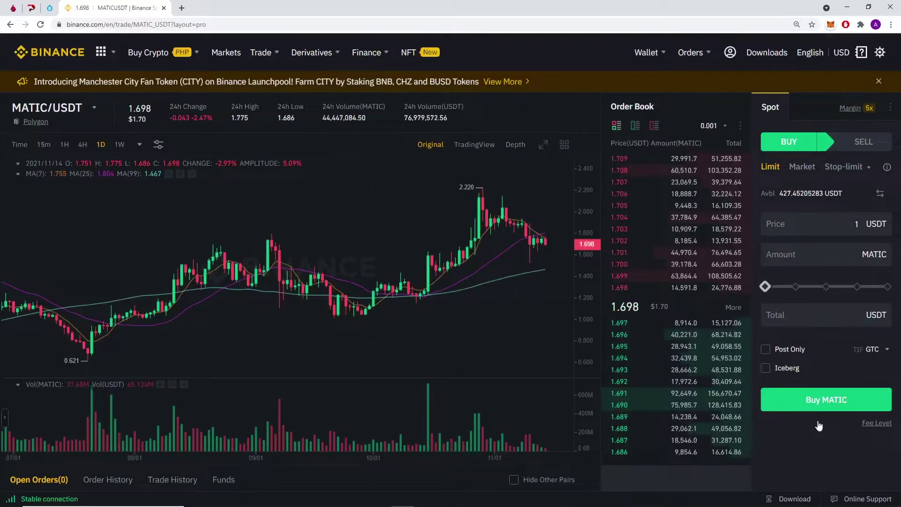
{"action": "mouse_move", "coordinate": [647, 52]}
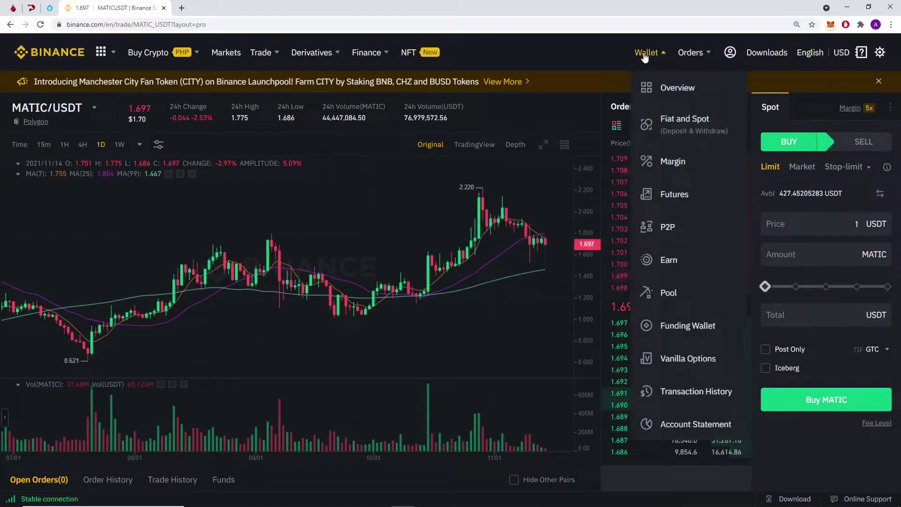
{"action": "left_click", "coordinate": [665, 126]}
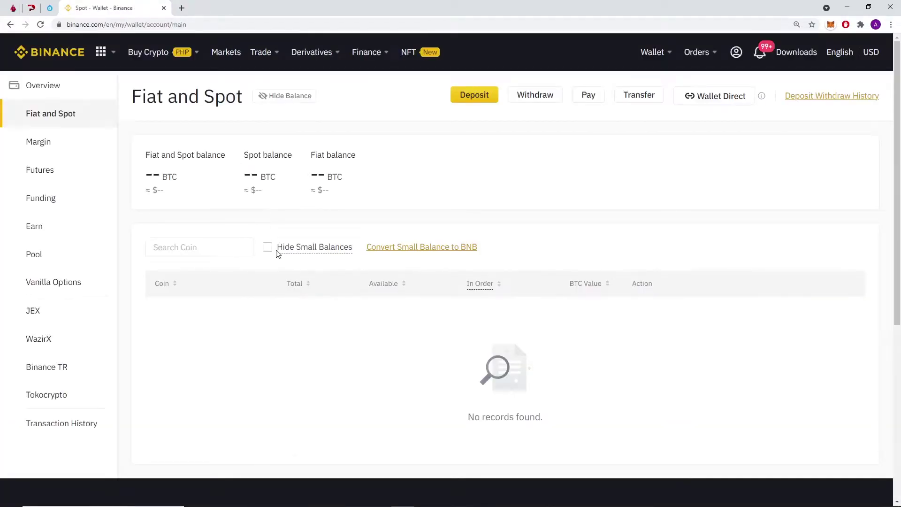
{"action": "left_click", "coordinate": [230, 249]}
{"action": "type", "text": "matic"}
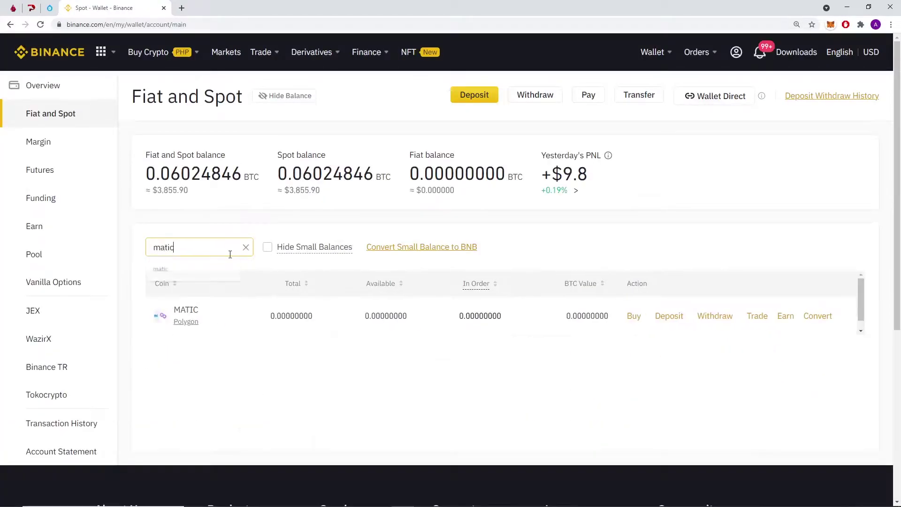
{"action": "left_click", "coordinate": [727, 316]}
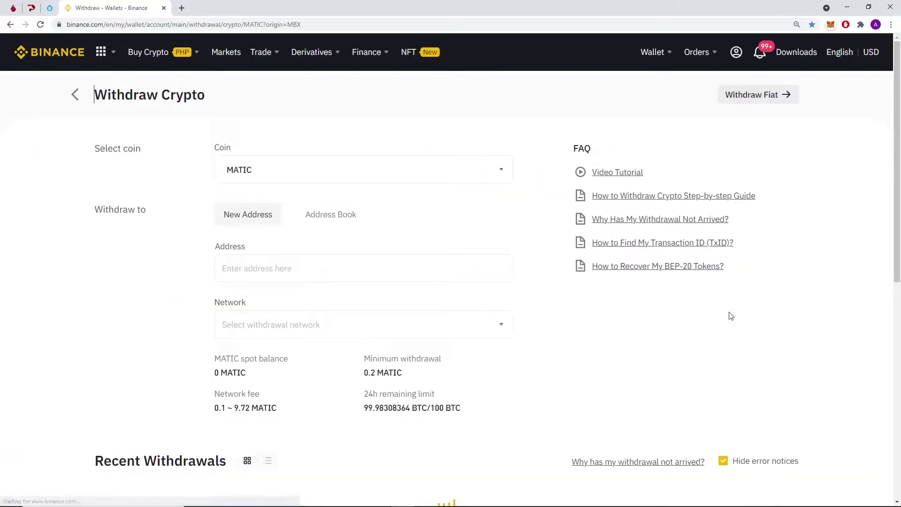
- Choose MATIC (Polygon) as the withdrawal network while leaving the recipient address empty
{"action": "left_click", "coordinate": [307, 274]}
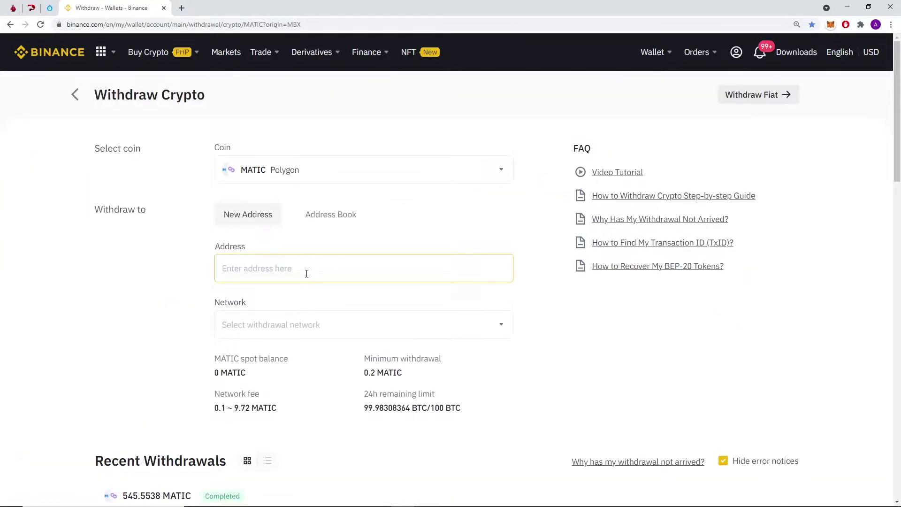
{"action": "left_click", "coordinate": [300, 324]}
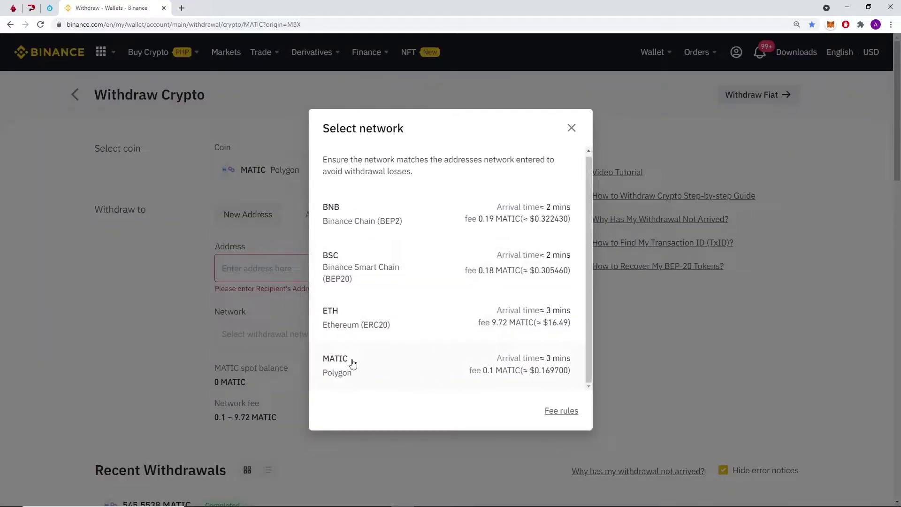
{"action": "left_click", "coordinate": [377, 366]}
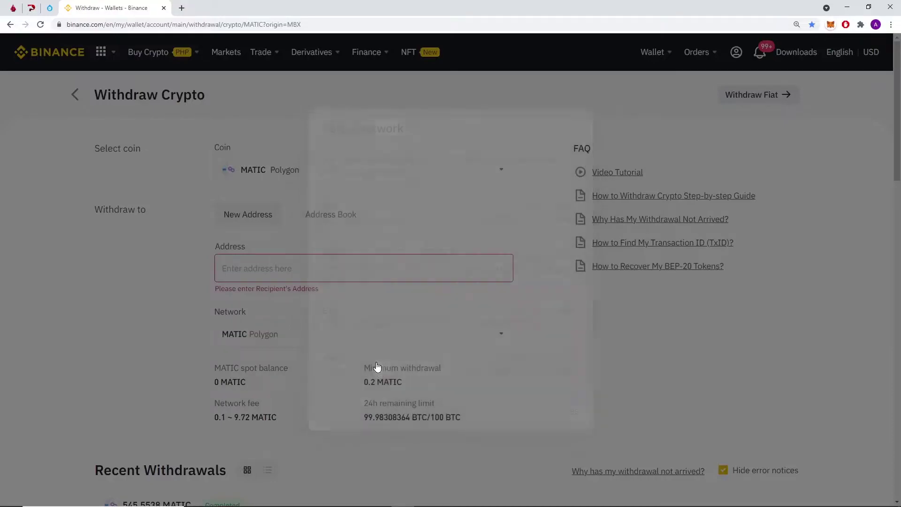
{"action": "scroll", "coordinate": [470, 282], "scroll_direction": "down", "scroll_amount": 1}
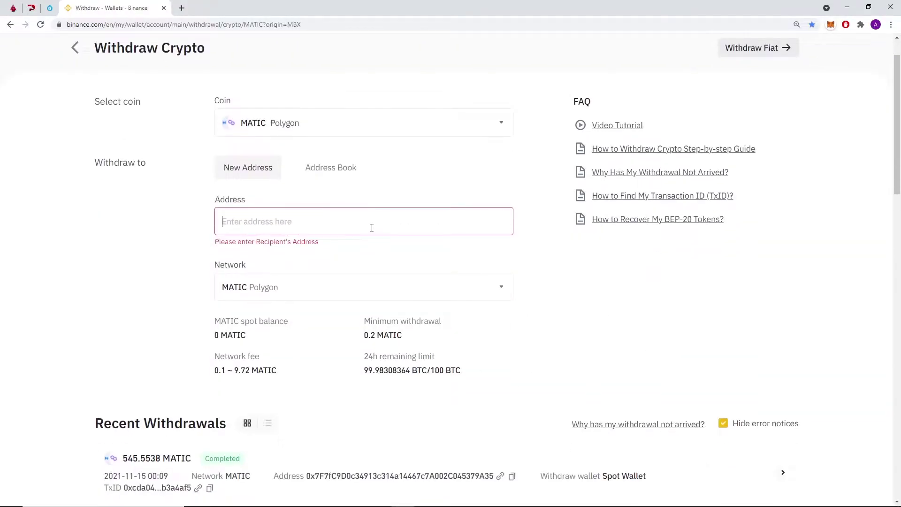
{"action": "scroll", "coordinate": [774, 140], "scroll_direction": "down", "scroll_amount": 1}
{"action": "scroll", "coordinate": [412, 346], "scroll_direction": "up", "scroll_amount": 2}
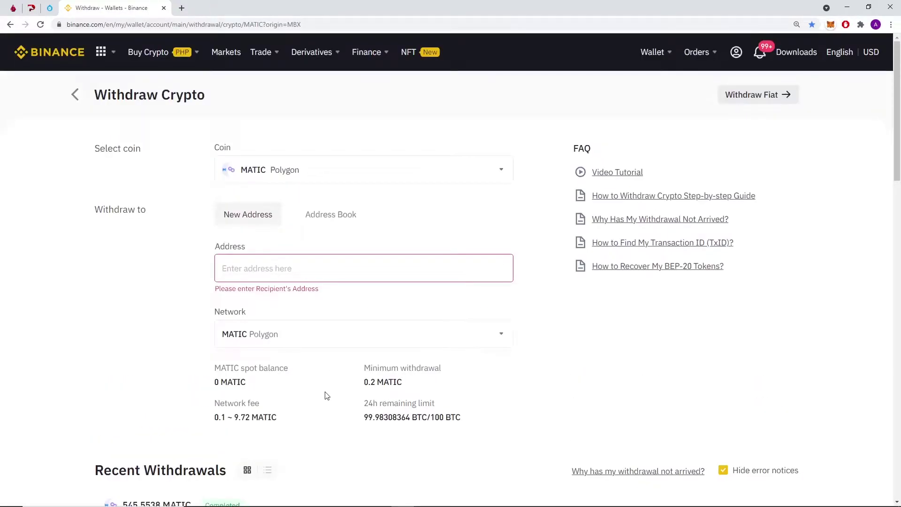
- Copy the wallet address from MetaMask and paste it as the recipient address of the MATIC withdrawal
{"action": "left_click", "coordinate": [831, 25]}
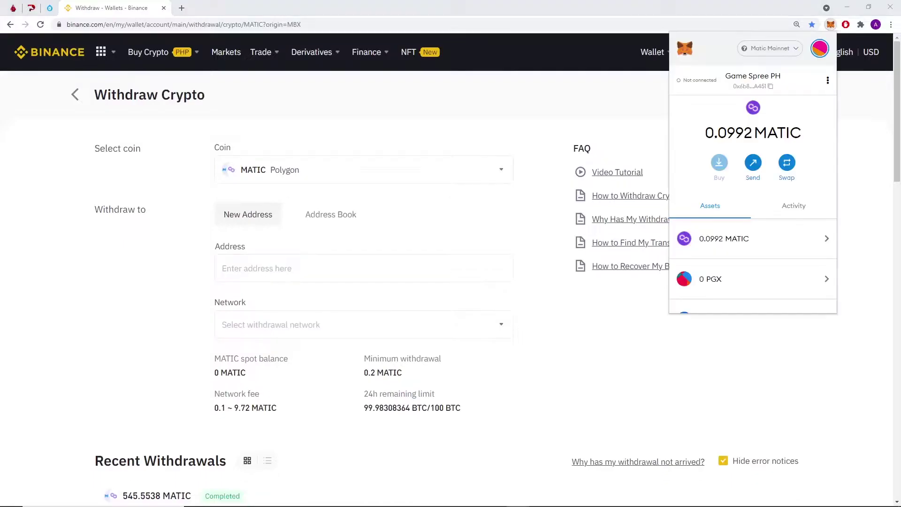
{"action": "left_click", "coordinate": [755, 87]}
{"action": "left_click", "coordinate": [341, 274]}
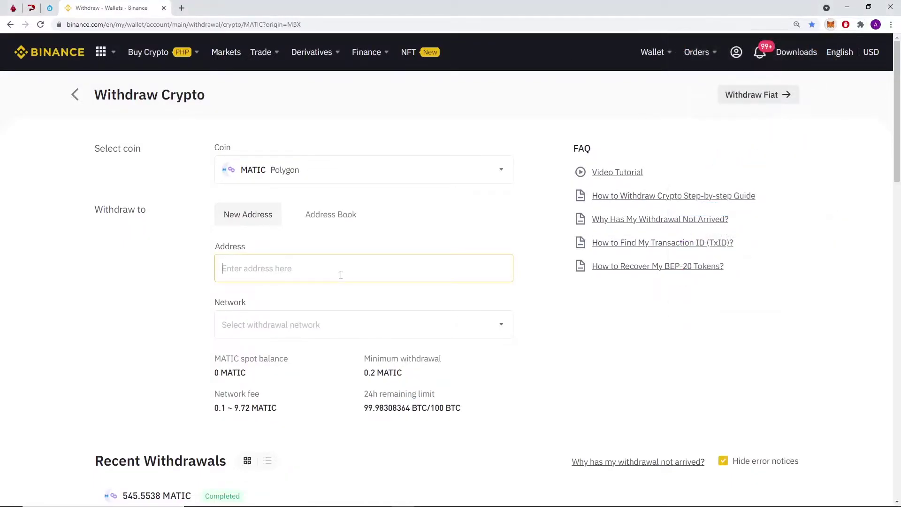
{"action": "left_click", "coordinate": [339, 328]}
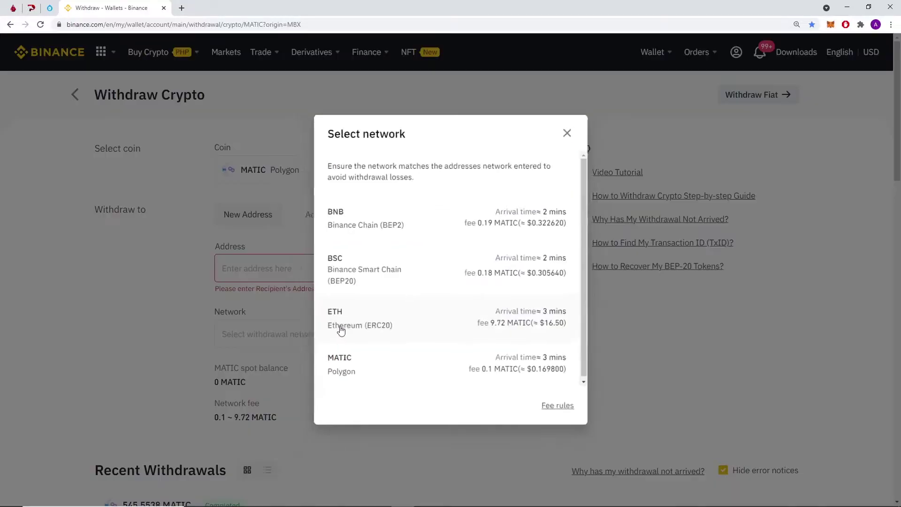
{"action": "left_click", "coordinate": [352, 377]}
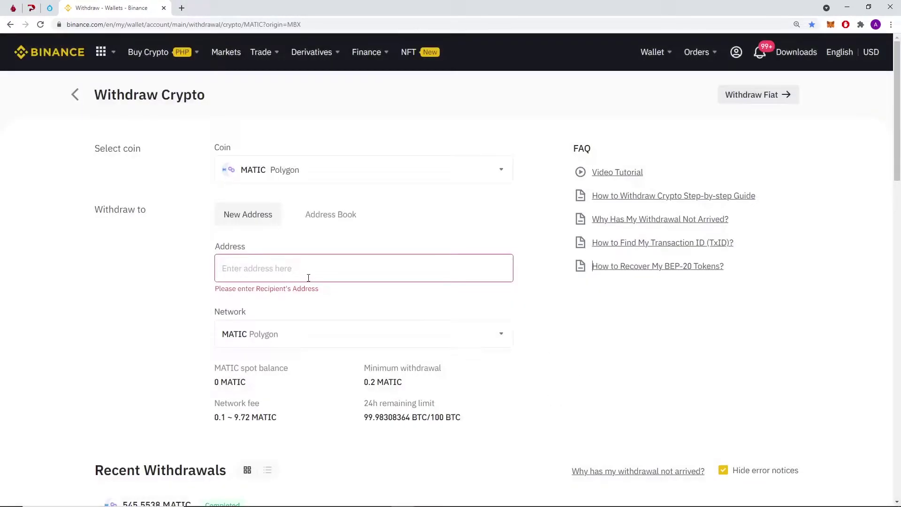
{"action": "key", "text": "ctrl+v"}
- Set the withdrawal network for the pasted address to MATIC (Polygon)
{"action": "scroll", "coordinate": [342, 228], "scroll_direction": "down", "scroll_amount": 2}
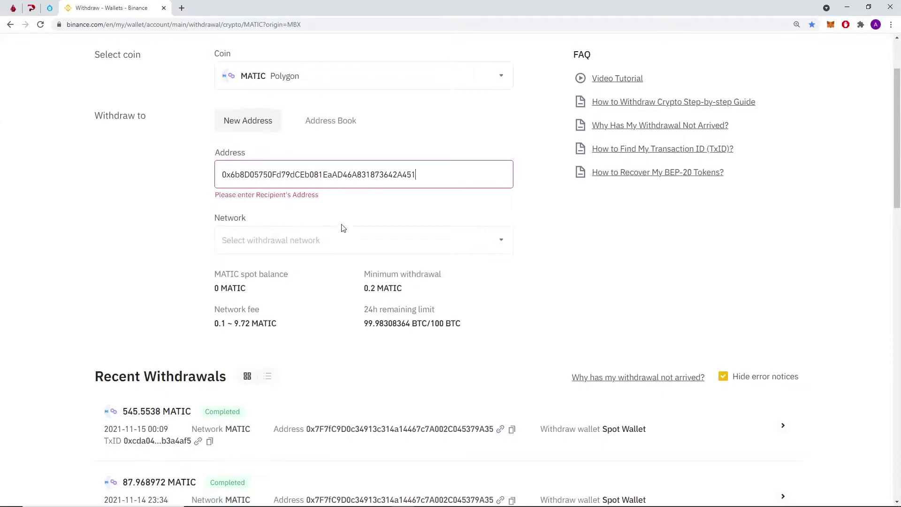
{"action": "left_click", "coordinate": [343, 228]}
{"action": "left_click", "coordinate": [397, 374]}
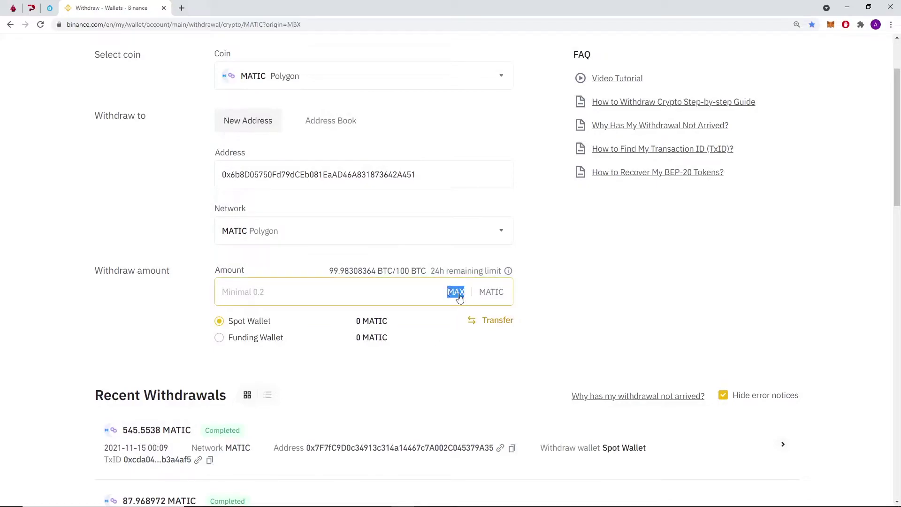
- Check the withdrawal form's amount field and the MATIC balances of the Spot and Funding wallets
{"action": "scroll", "coordinate": [423, 361], "scroll_direction": "up", "scroll_amount": 1}
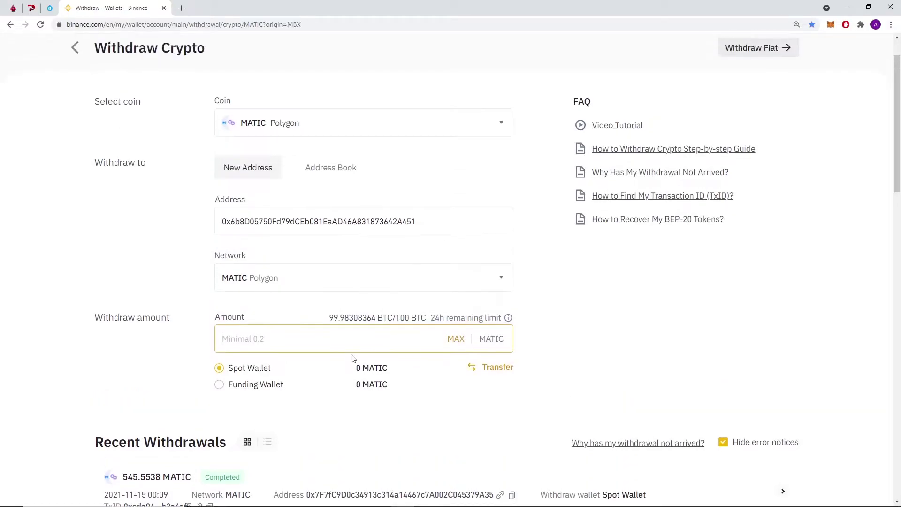
{"action": "left_click", "coordinate": [313, 398]}
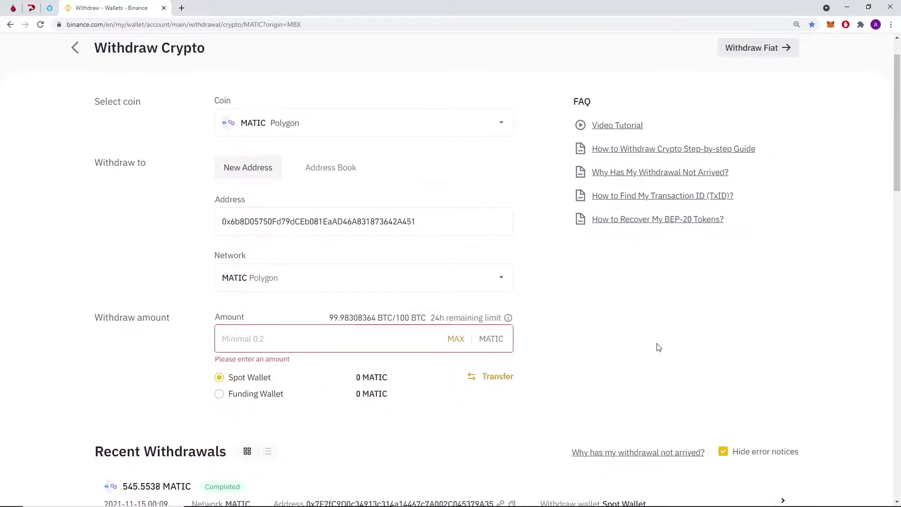
{"action": "scroll", "coordinate": [660, 346], "scroll_direction": "up", "scroll_amount": 1}
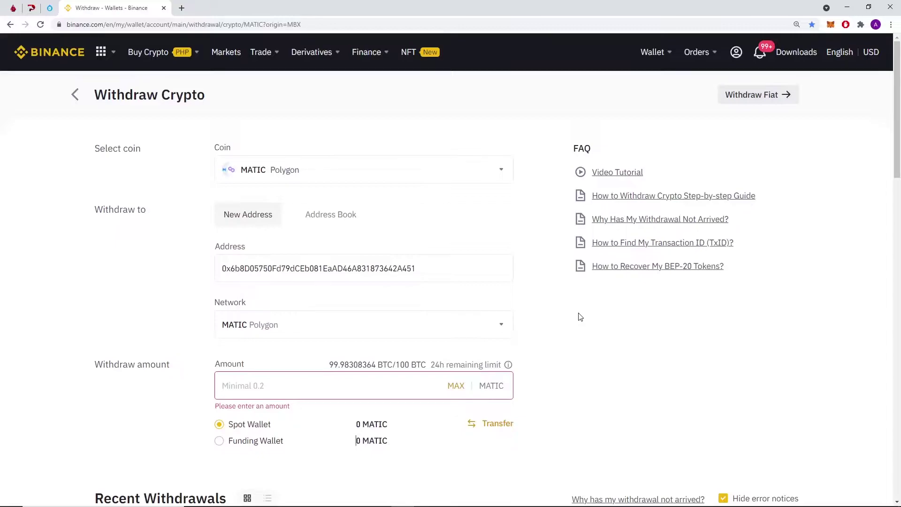
{"action": "scroll", "coordinate": [654, 333], "scroll_direction": "down", "scroll_amount": 1}
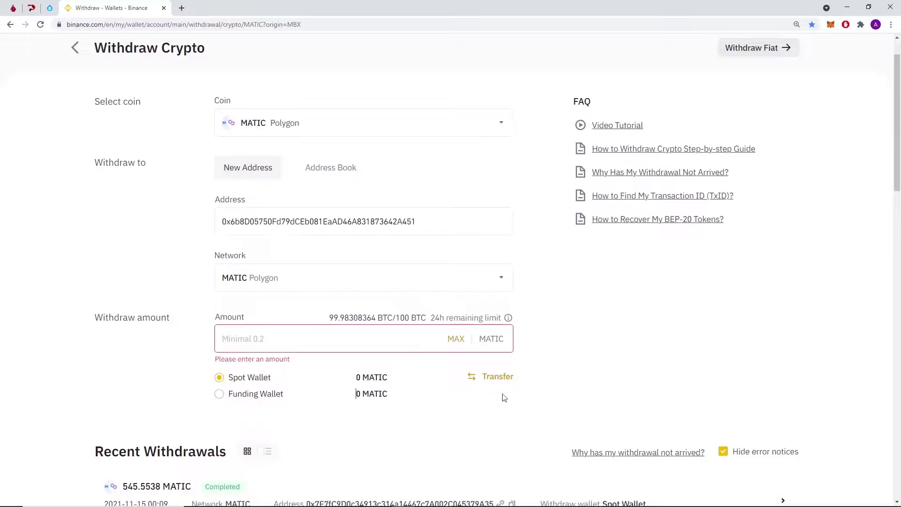
{"action": "scroll", "coordinate": [473, 419], "scroll_direction": "down", "scroll_amount": 1}
{"action": "mouse_move", "coordinate": [222, 441]}
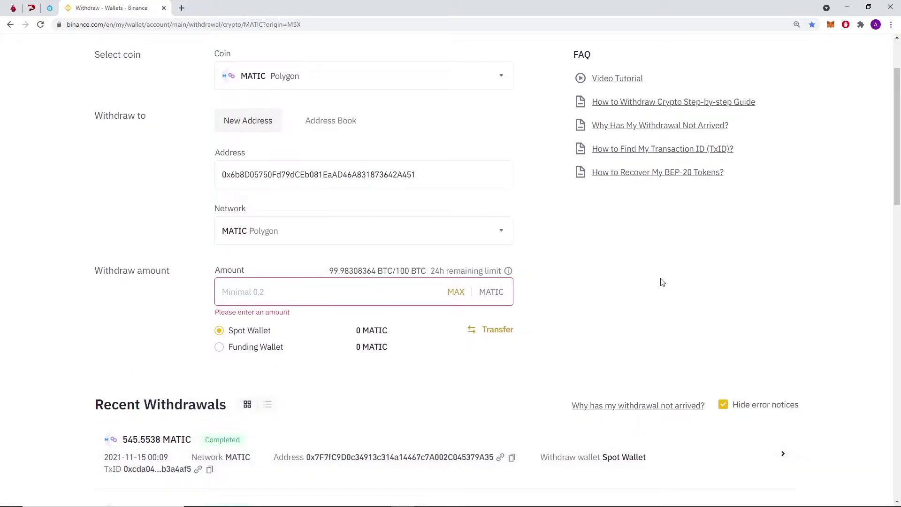
- Review the networks and fees offered for withdrawing USDT, and close the network list without choosing one
{"action": "scroll", "coordinate": [662, 282], "scroll_direction": "up", "scroll_amount": 2}
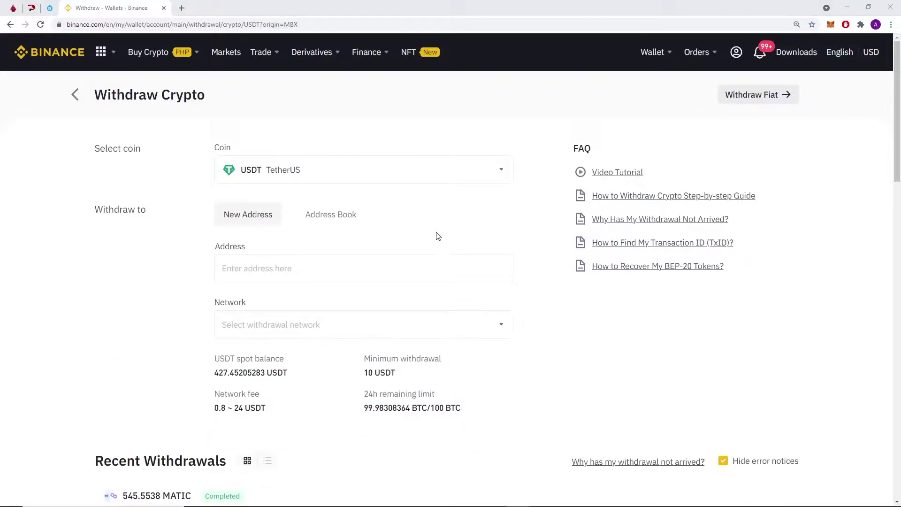
{"action": "left_click", "coordinate": [369, 327]}
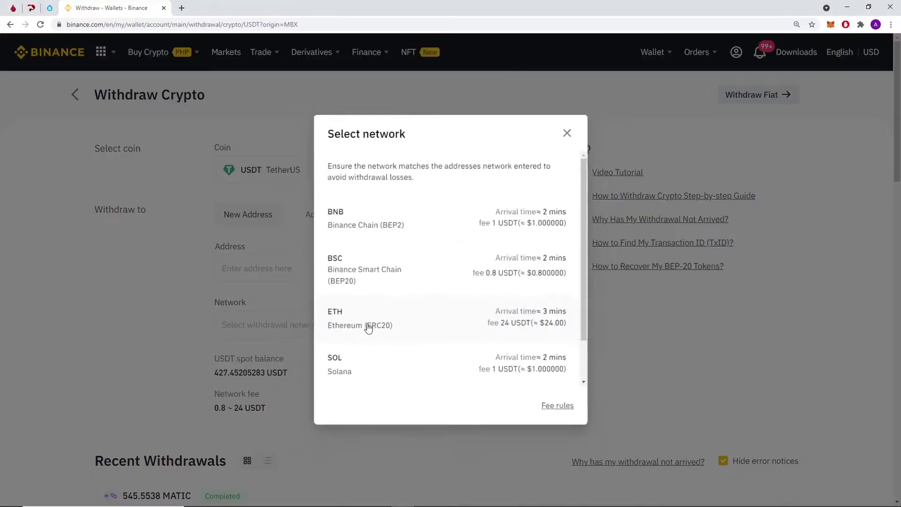
{"action": "scroll", "coordinate": [406, 286], "scroll_direction": "down", "scroll_amount": 1}
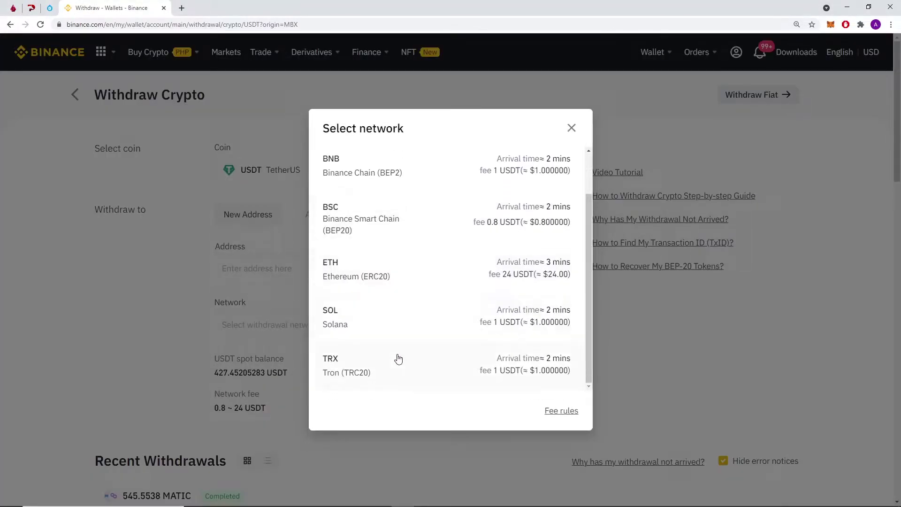
{"action": "left_click", "coordinate": [571, 137]}
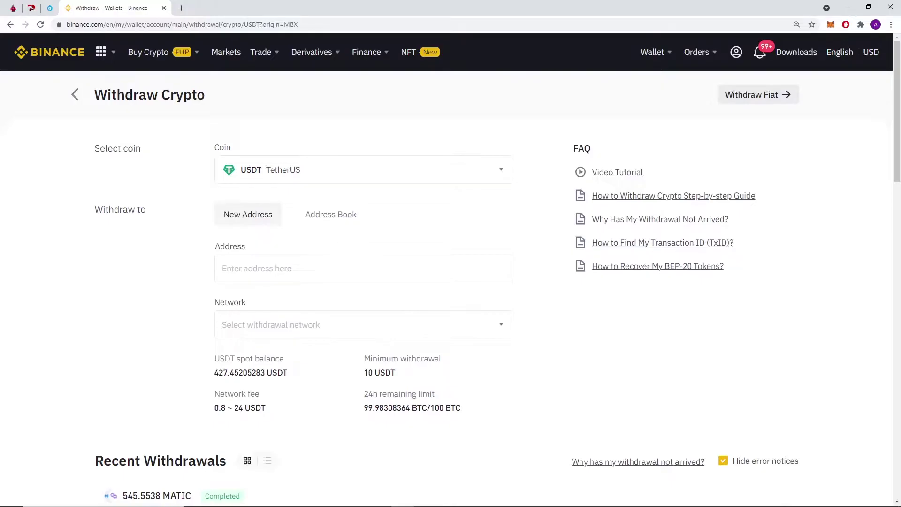
- Switch to the dmm.exchange swap page and check the account and Matic Mainnet network in MetaMask
{"action": "key", "text": "ctrl+shift+Tab"}
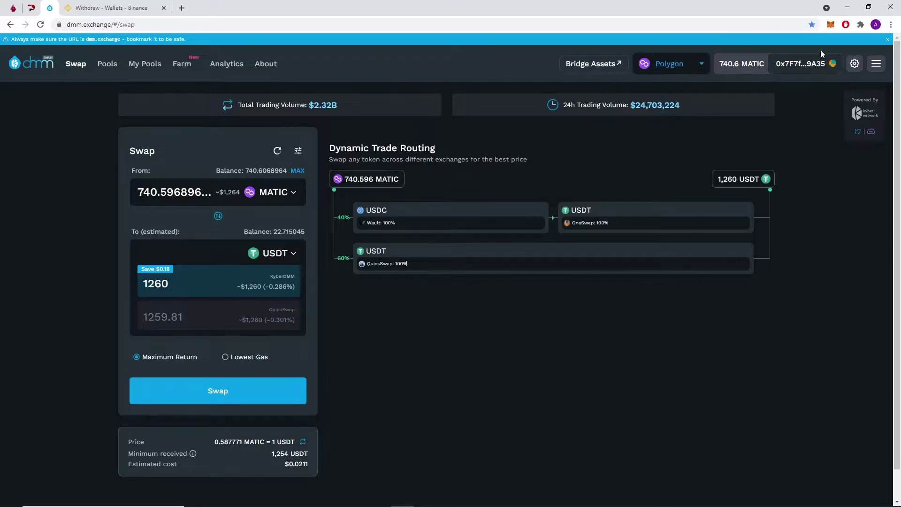
{"action": "left_click", "coordinate": [830, 24]}
{"action": "left_click", "coordinate": [780, 51]}
{"action": "left_click", "coordinate": [781, 50]}
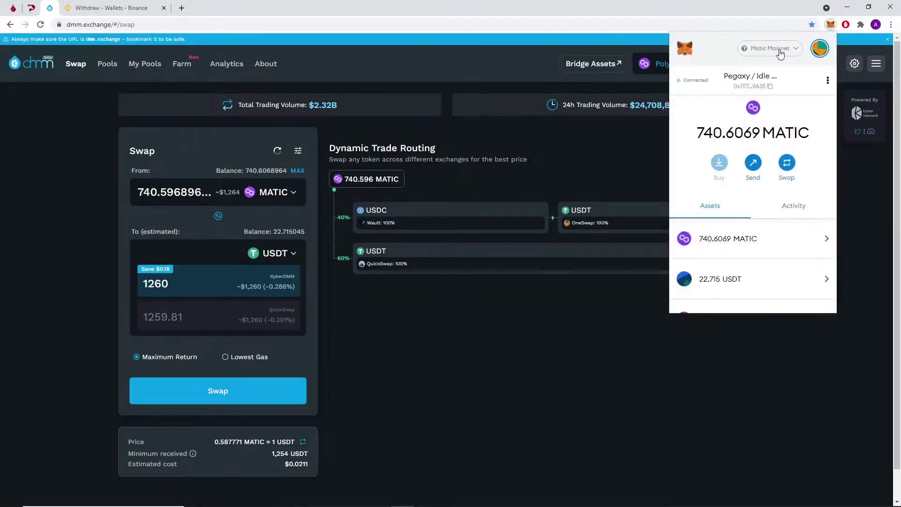
{"action": "left_click", "coordinate": [854, 187]}
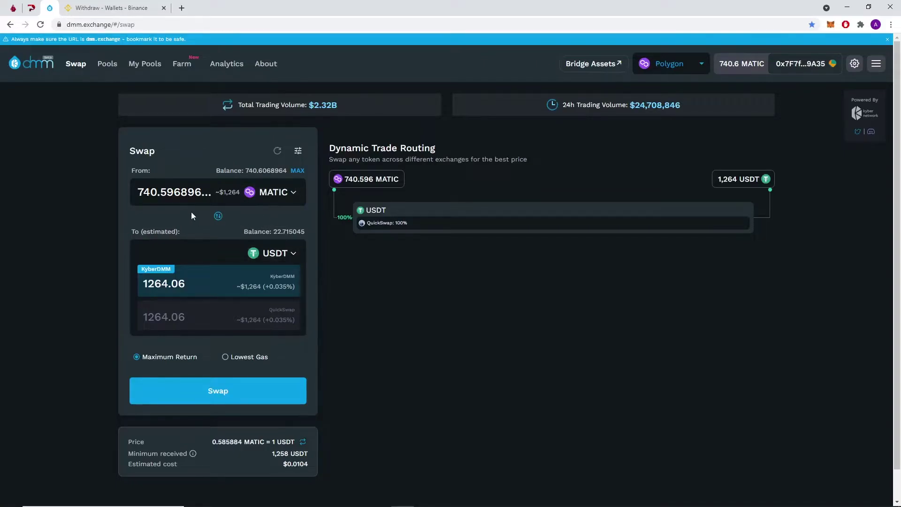
- Reverse the swap to USDT-to-MATIC with the maximum amount, and restore MATIC-to-USDT with the maximum MATIC
{"action": "left_click", "coordinate": [217, 217]}
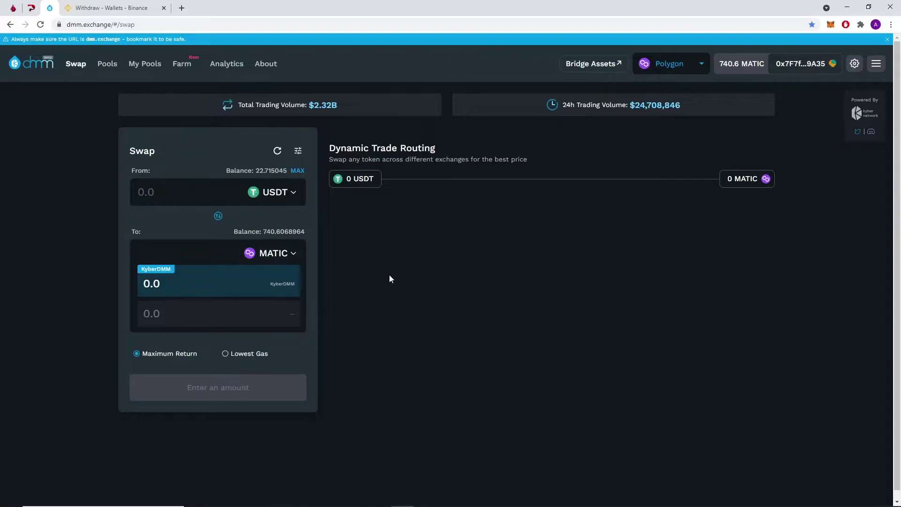
{"action": "left_click", "coordinate": [298, 170]}
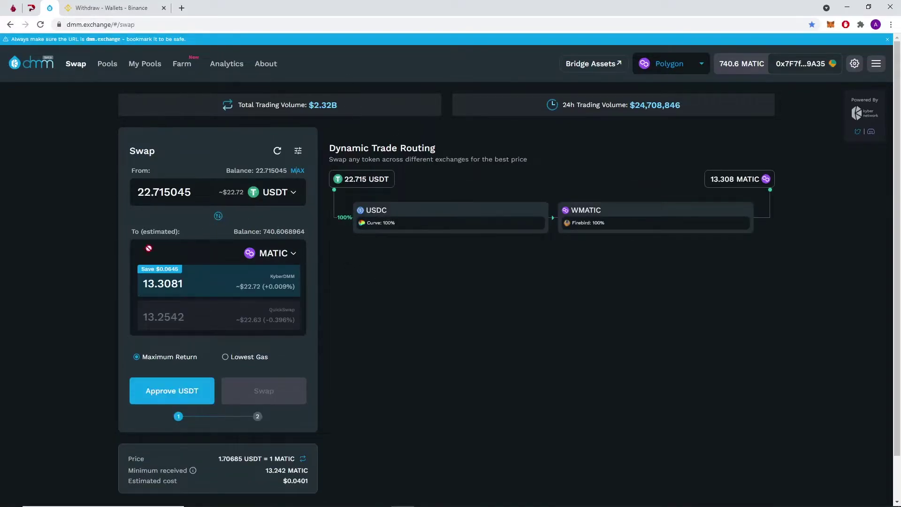
{"action": "left_click", "coordinate": [219, 218]}
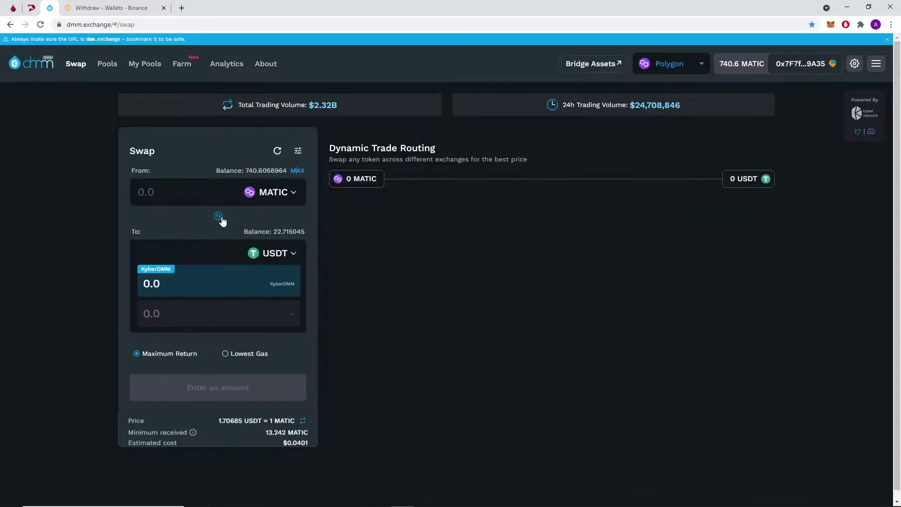
{"action": "left_click", "coordinate": [299, 172]}
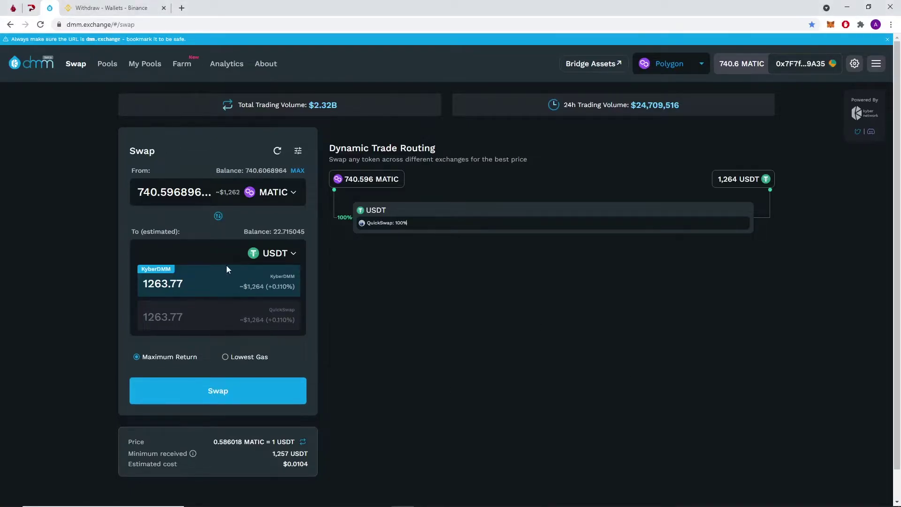
- Set the token to receive to PGX (Pegaxy Stone) and check the wallet balances in MetaMask
{"action": "left_click", "coordinate": [275, 257]}
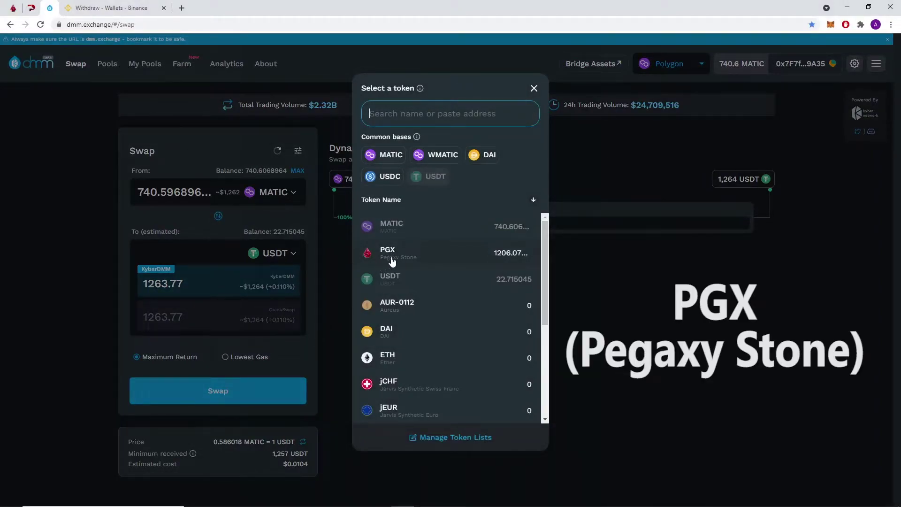
{"action": "left_click", "coordinate": [426, 262]}
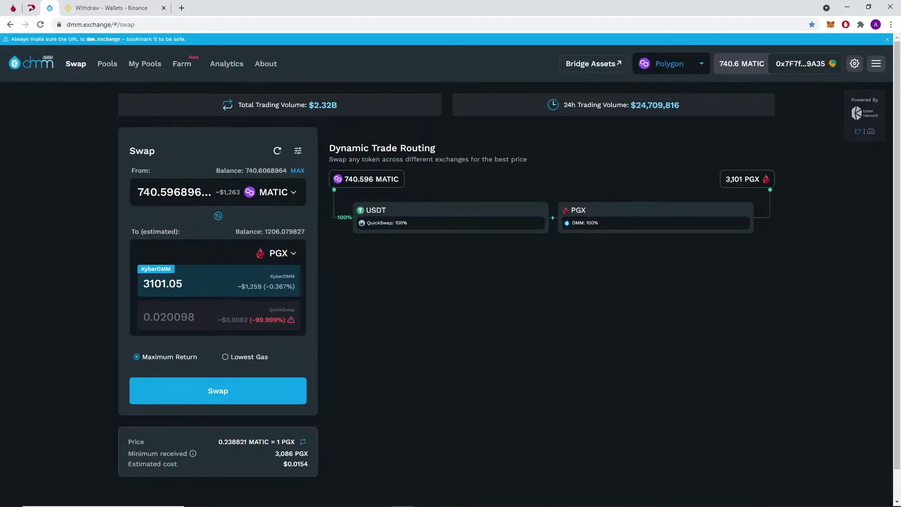
{"action": "left_click", "coordinate": [550, 384]}
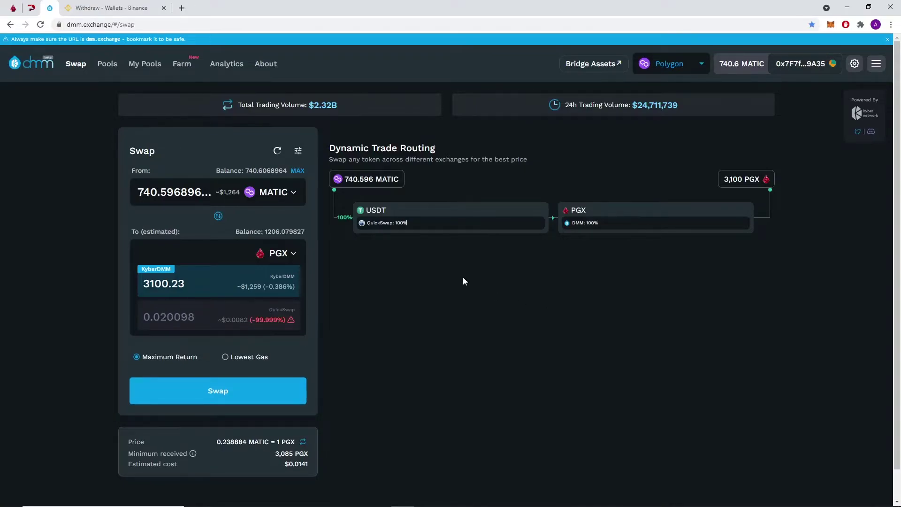
{"action": "left_click", "coordinate": [831, 25]}
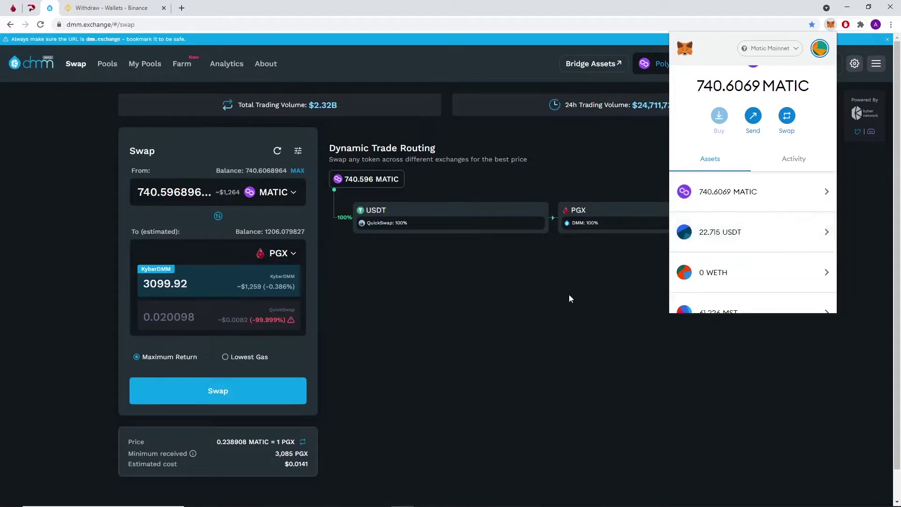
{"action": "left_click", "coordinate": [546, 304]}
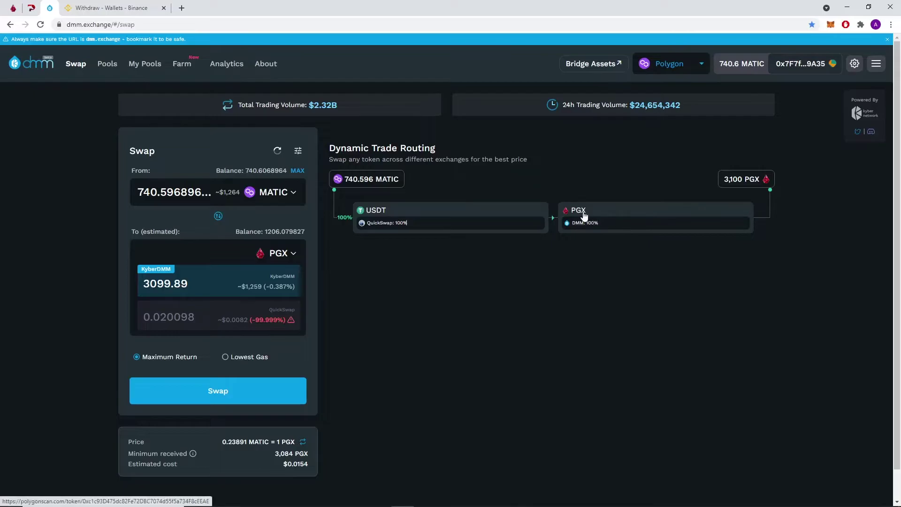
- Set the token to pay with to USDT and check the USDT holding in MetaMask
{"action": "left_click", "coordinate": [282, 192]}
{"action": "left_click", "coordinate": [427, 177]}
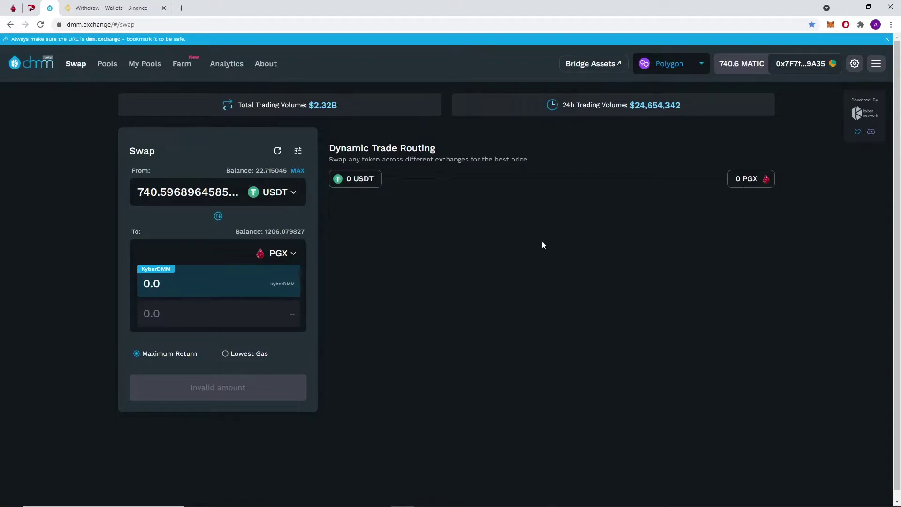
{"action": "left_click", "coordinate": [831, 25]}
{"action": "scroll", "coordinate": [732, 244], "scroll_direction": "down", "scroll_amount": 1}
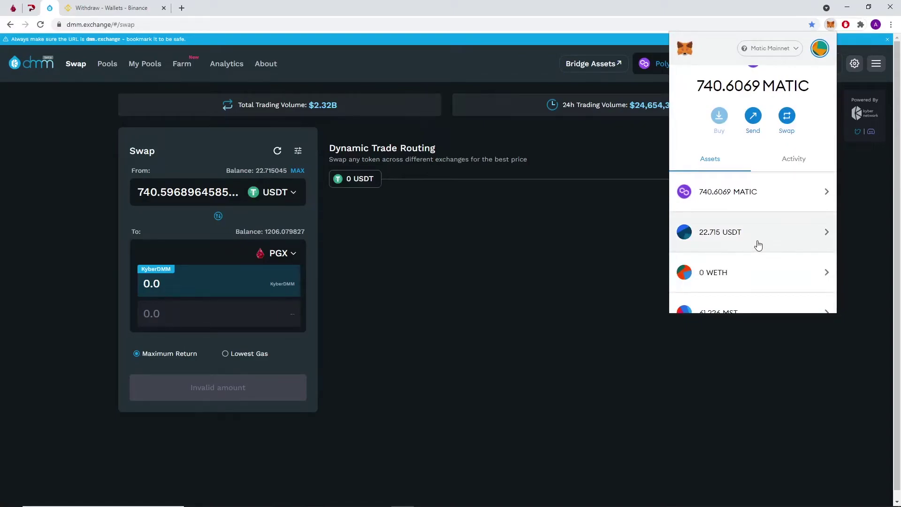
{"action": "left_click", "coordinate": [537, 257]}
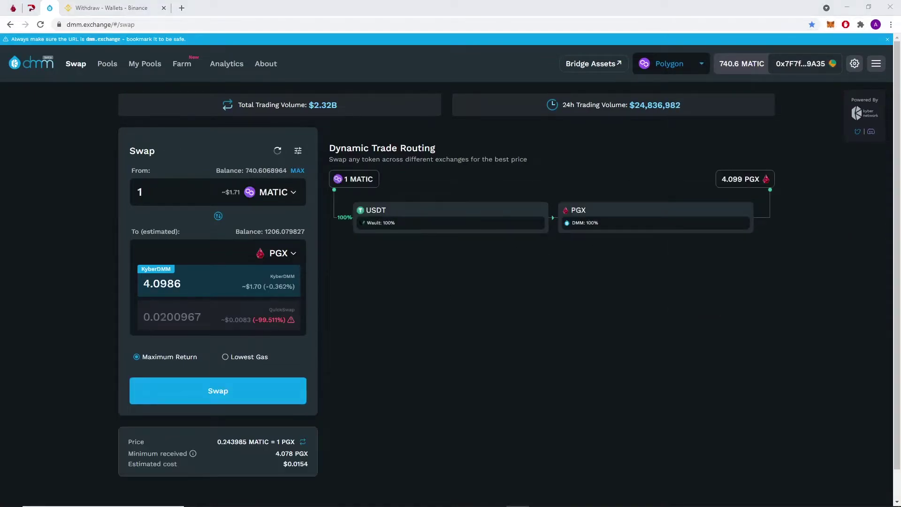
- Replace MATIC with USDT as the token paid in the 1-unit swap to PGX, and review the swap details
{"action": "left_click", "coordinate": [272, 192]}
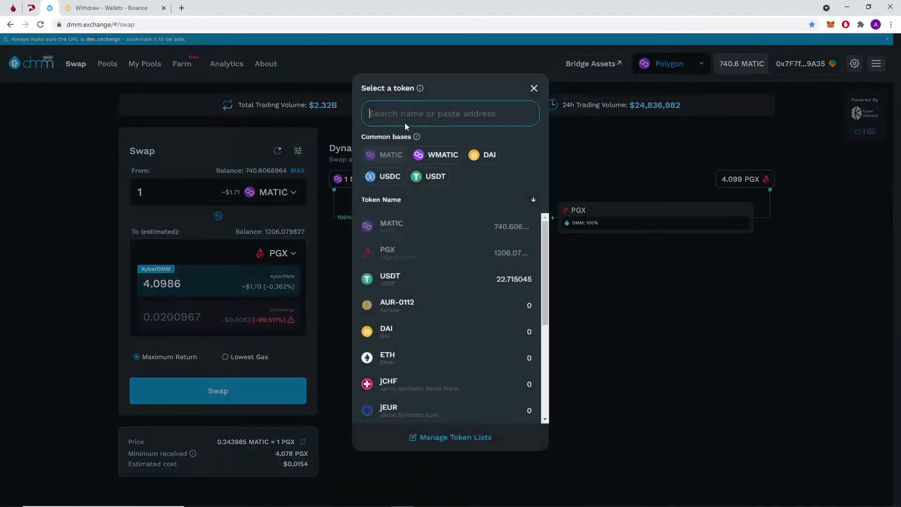
{"action": "left_click", "coordinate": [427, 177]}
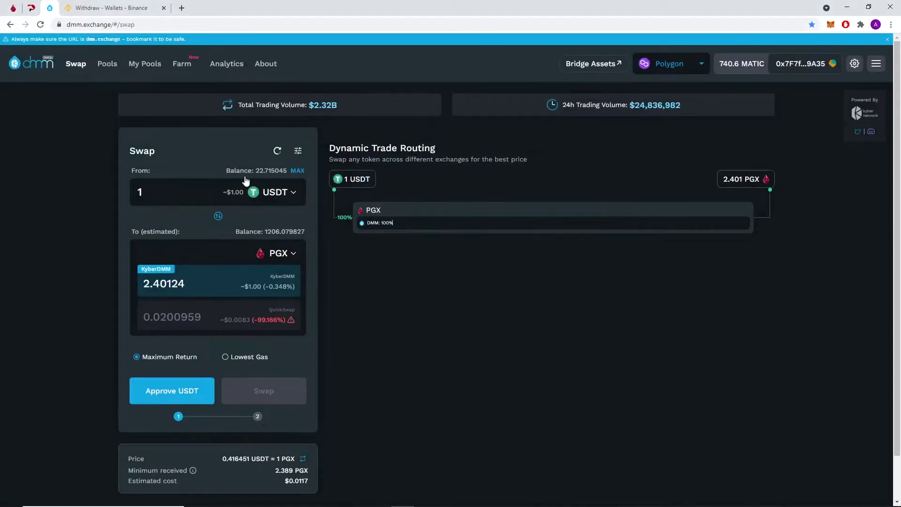
{"action": "scroll", "coordinate": [468, 392], "scroll_direction": "down", "scroll_amount": 1}
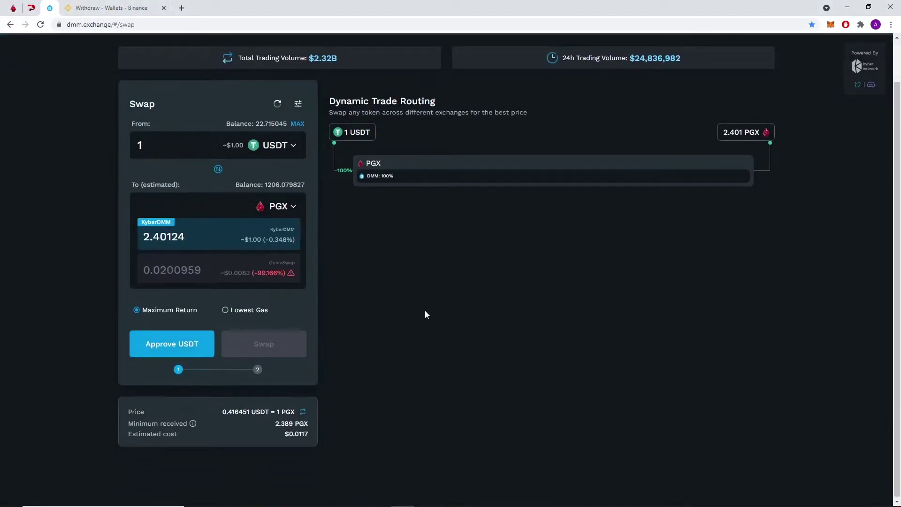
{"action": "scroll", "coordinate": [425, 315], "scroll_direction": "up", "scroll_amount": 1}
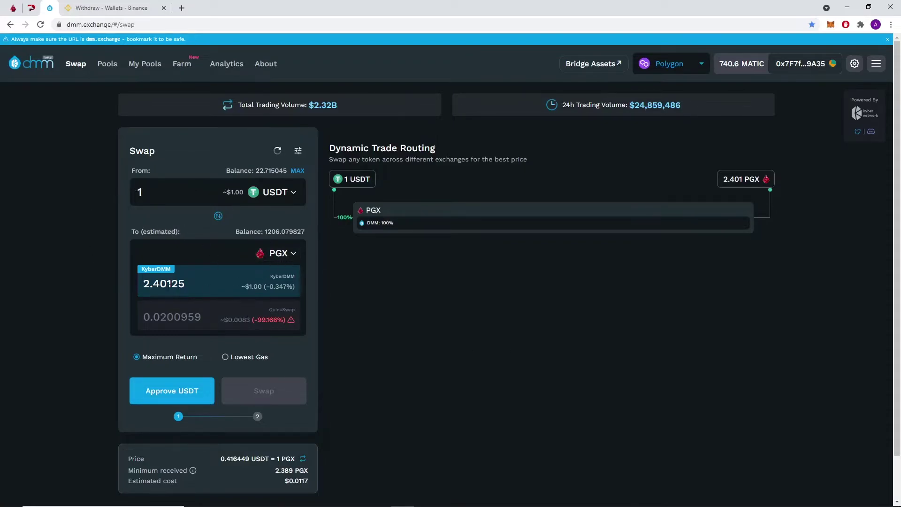
- Request approval for spending USDT, check the transaction fee in MetaMask, and reject the request
{"action": "left_click", "coordinate": [167, 397]}
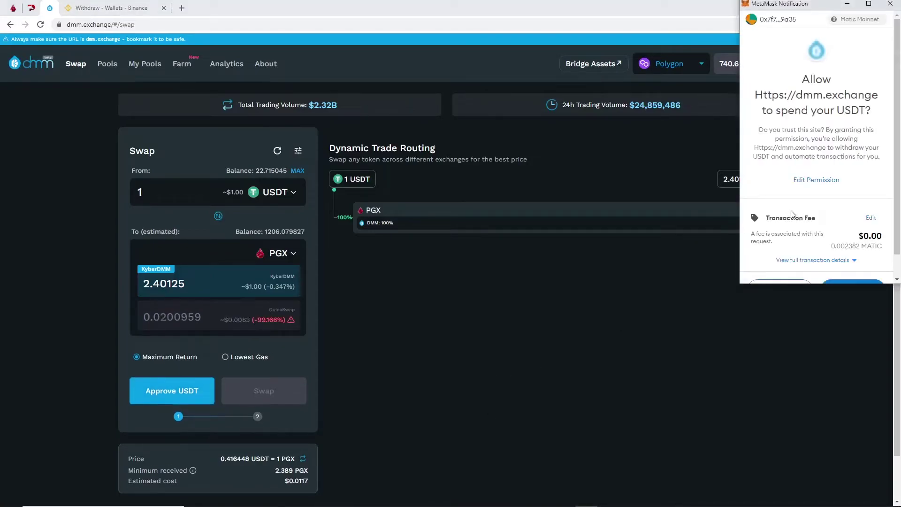
{"action": "scroll", "coordinate": [792, 215], "scroll_direction": "down", "scroll_amount": 1}
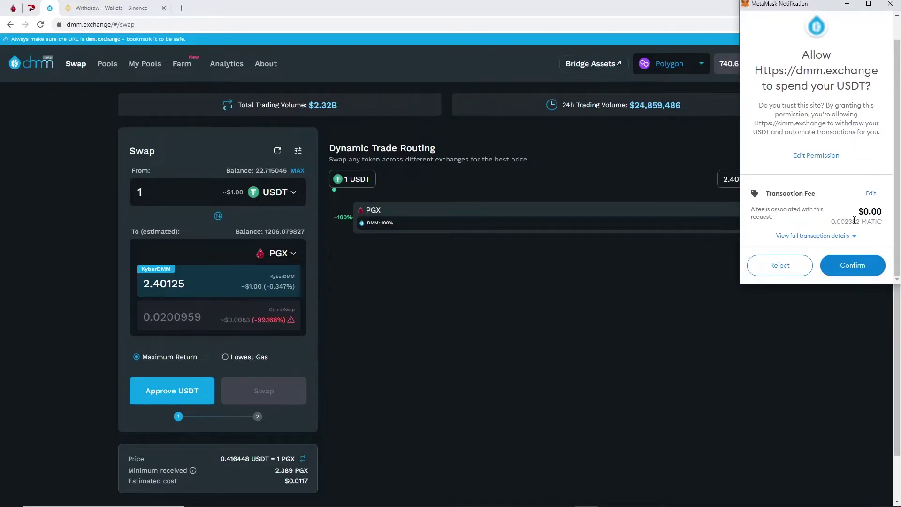
{"action": "left_click_drag", "start_coordinate": [842, 223], "coordinate": [881, 222]}
{"action": "left_click", "coordinate": [864, 227]}
{"action": "left_click", "coordinate": [767, 266]}
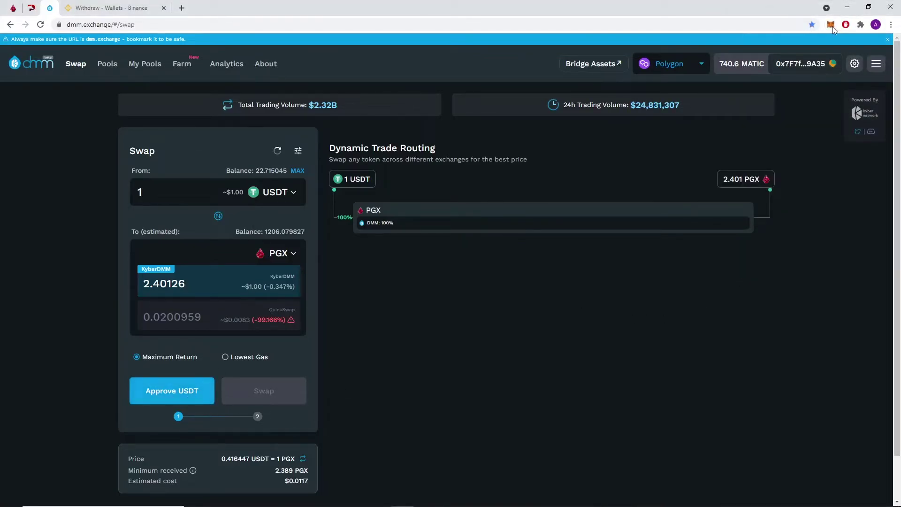
- Review the account's activity list in MetaMask and close the wallet
{"action": "scroll", "coordinate": [807, 211], "scroll_direction": "down", "scroll_amount": 5}
{"action": "scroll", "coordinate": [774, 211], "scroll_direction": "up", "scroll_amount": 5}
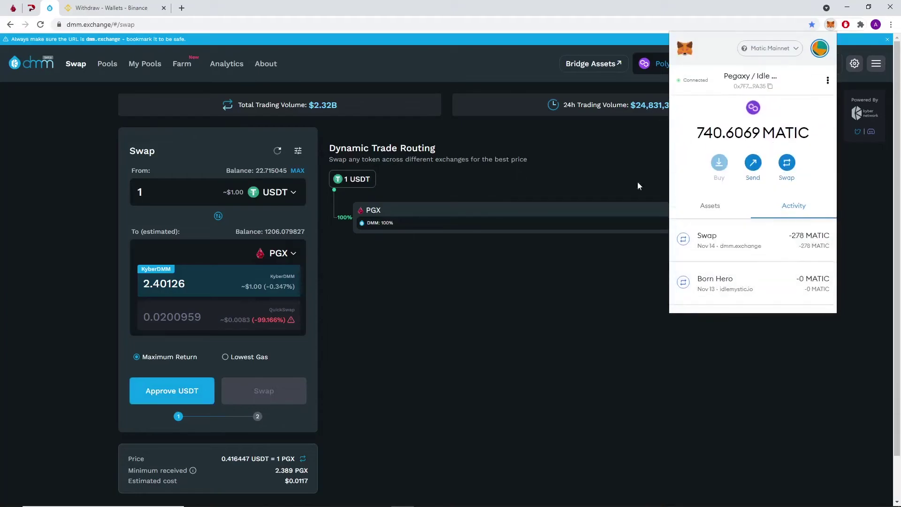
{"action": "left_click", "coordinate": [601, 335]}
- Request the USDT spending approval again, reject it in MetaMask, and set the paying token back to MATIC
{"action": "left_click", "coordinate": [150, 394]}
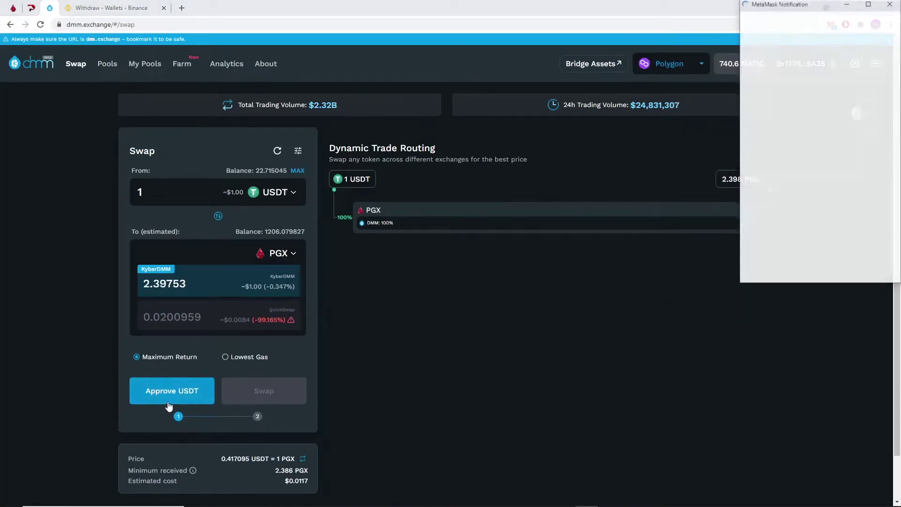
{"action": "scroll", "coordinate": [821, 260], "scroll_direction": "down", "scroll_amount": 1}
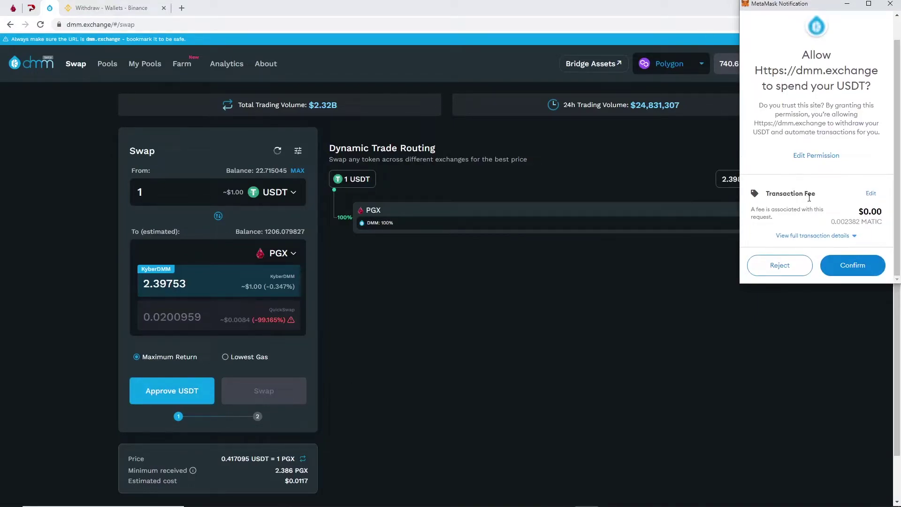
{"action": "left_click", "coordinate": [782, 271]}
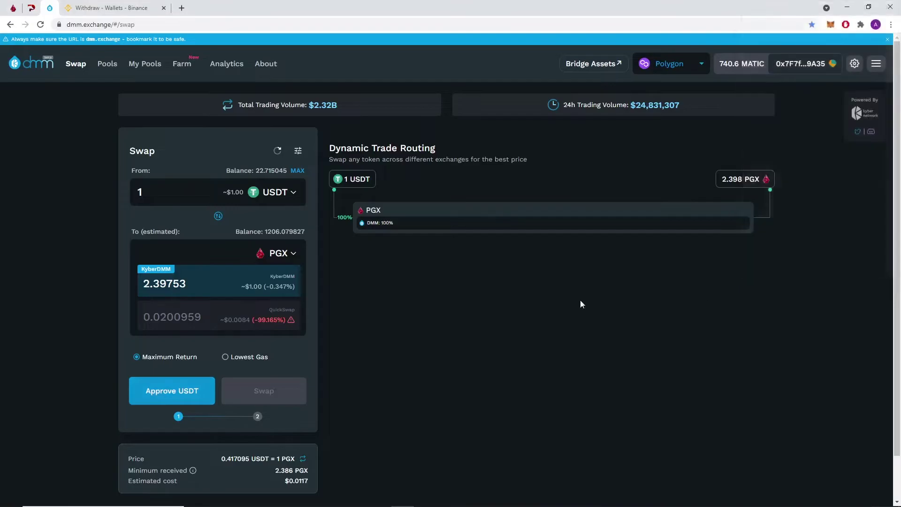
{"action": "left_click", "coordinate": [279, 193]}
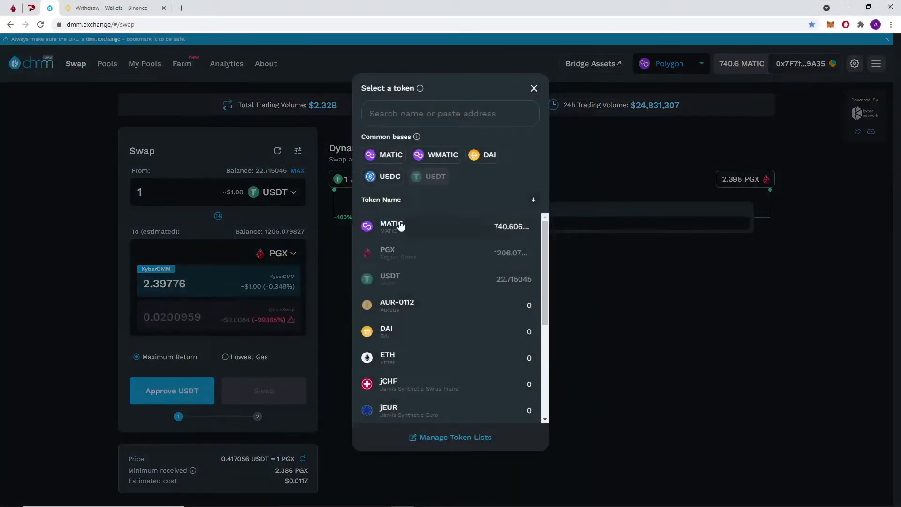
{"action": "left_click", "coordinate": [397, 230]}
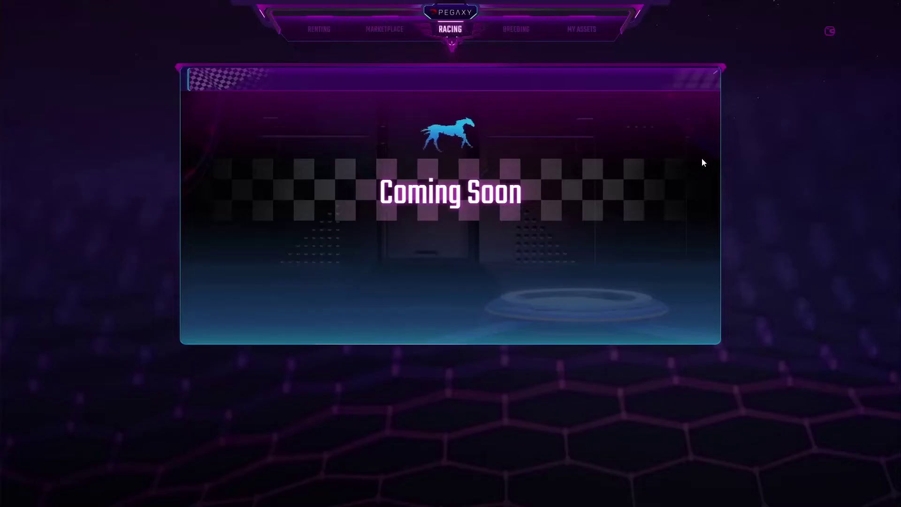
- Open the wallet overview on the Pegaxy racing page and examine the listed tokens, including VIS, USDT, WETH and MATIC
{"action": "left_click", "coordinate": [829, 30]}
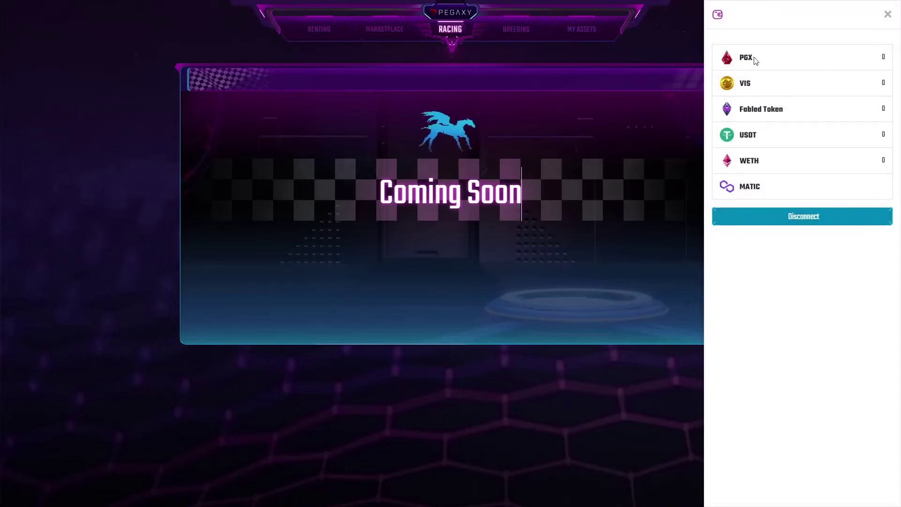
{"action": "triple_click", "coordinate": [738, 137]}
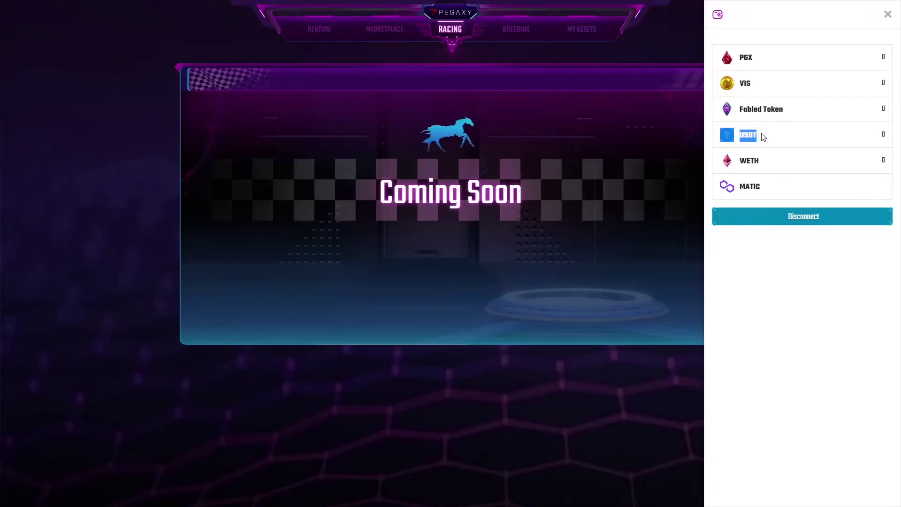
{"action": "left_click", "coordinate": [740, 193]}
{"action": "left_click_drag", "start_coordinate": [739, 193], "coordinate": [764, 191]}
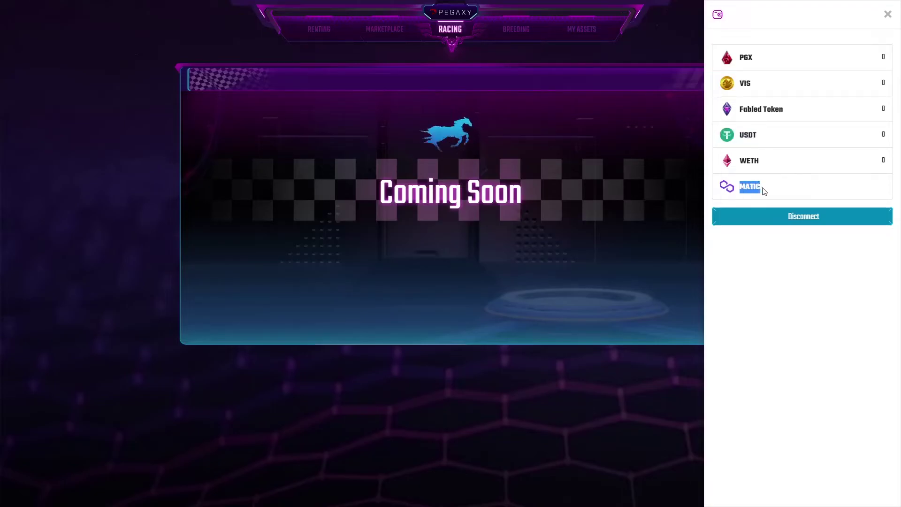
{"action": "left_click_drag", "start_coordinate": [757, 88], "coordinate": [739, 89]}
{"action": "left_click", "coordinate": [755, 85]}
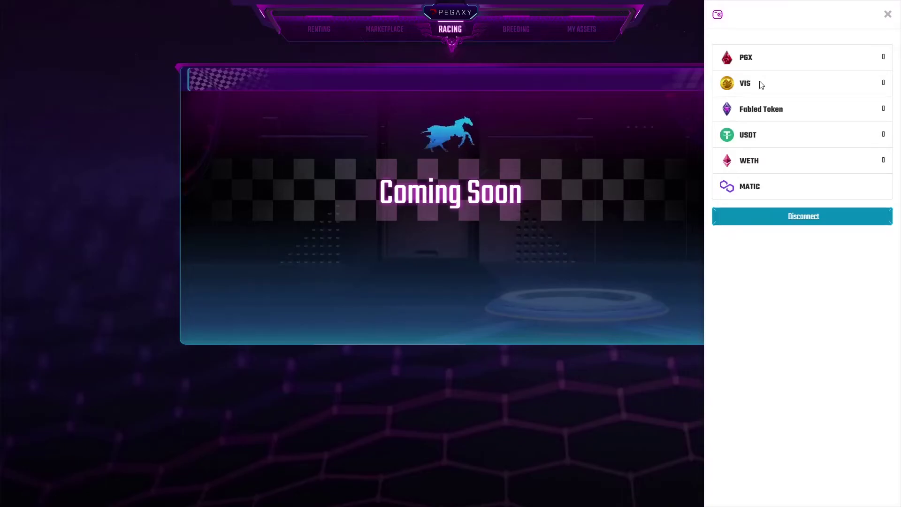
{"action": "mouse_move", "coordinate": [760, 85]}
{"action": "left_mouse_down"}
{"action": "mouse_move", "coordinate": [741, 87]}
{"action": "mouse_move", "coordinate": [756, 87]}
{"action": "left_mouse_up"}
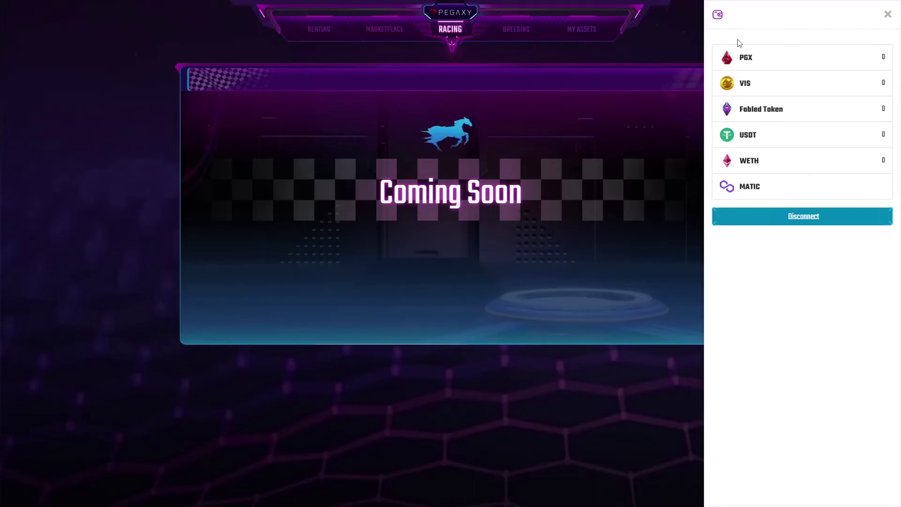
{"action": "left_click_drag", "start_coordinate": [731, 165], "coordinate": [765, 165]}
{"action": "left_click", "coordinate": [776, 168]}
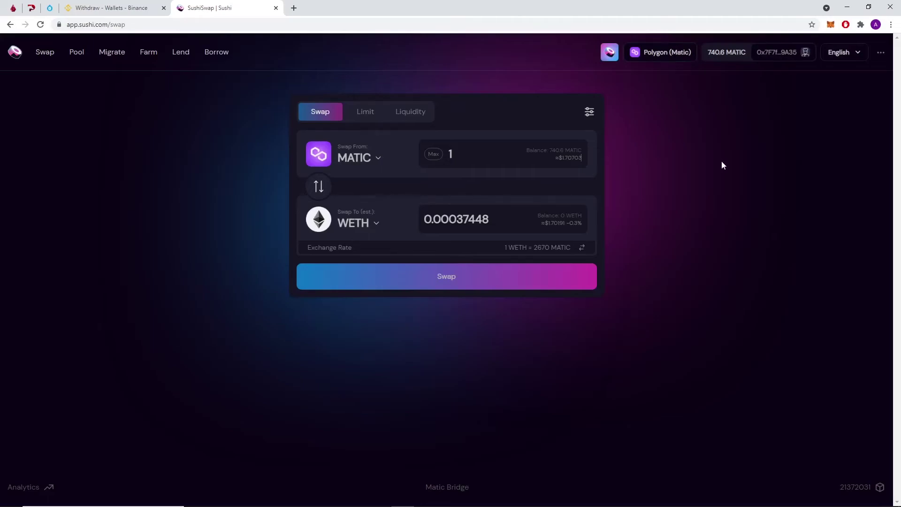
- On the SushiSwap swap page, check the token lists for both sides of the swap without choosing a token
{"action": "left_click", "coordinate": [359, 160]}
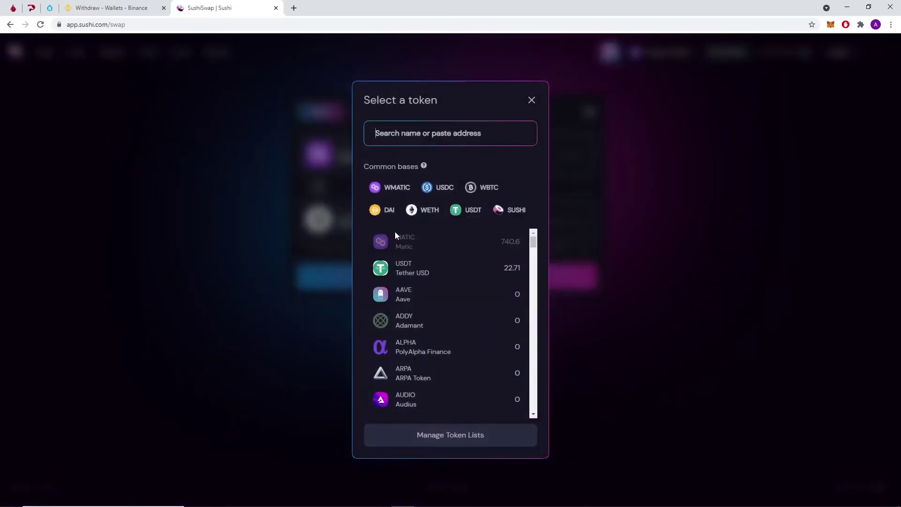
{"action": "left_click", "coordinate": [531, 101]}
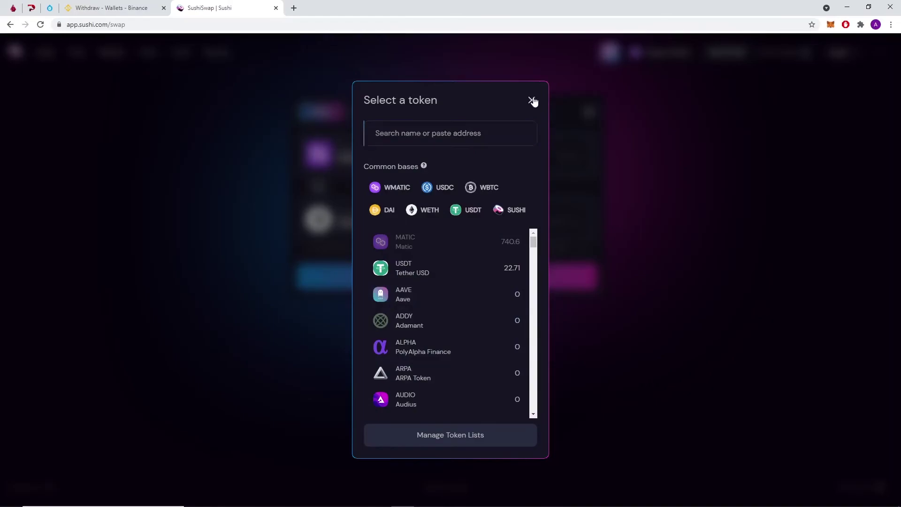
{"action": "left_click", "coordinate": [346, 227]}
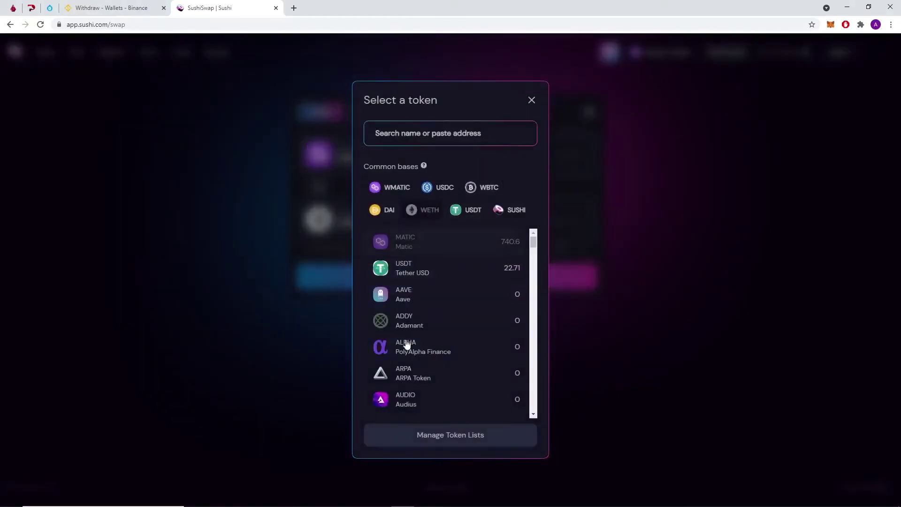
{"action": "left_click", "coordinate": [531, 100]}
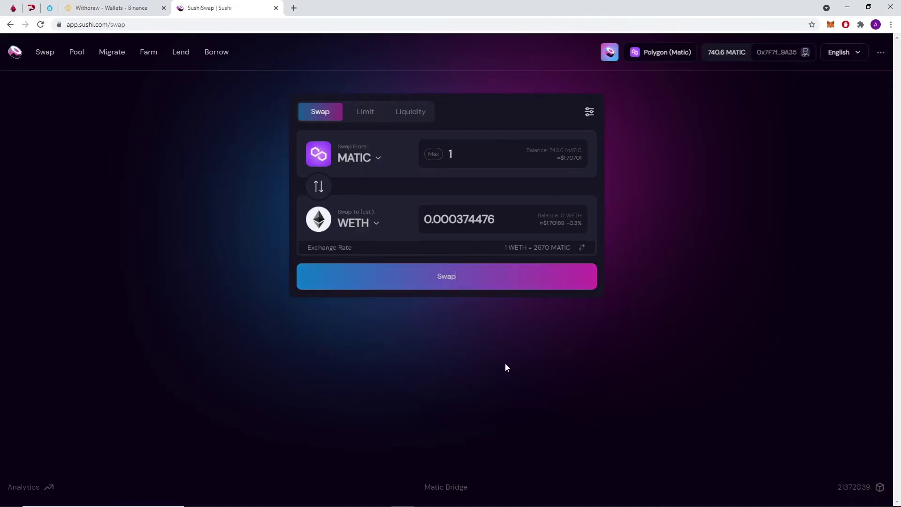
- Review the confirmation for swapping 1 MATIC to WETH, dismiss it without confirming, and return to the Pegaxy page
{"action": "left_click", "coordinate": [493, 276]}
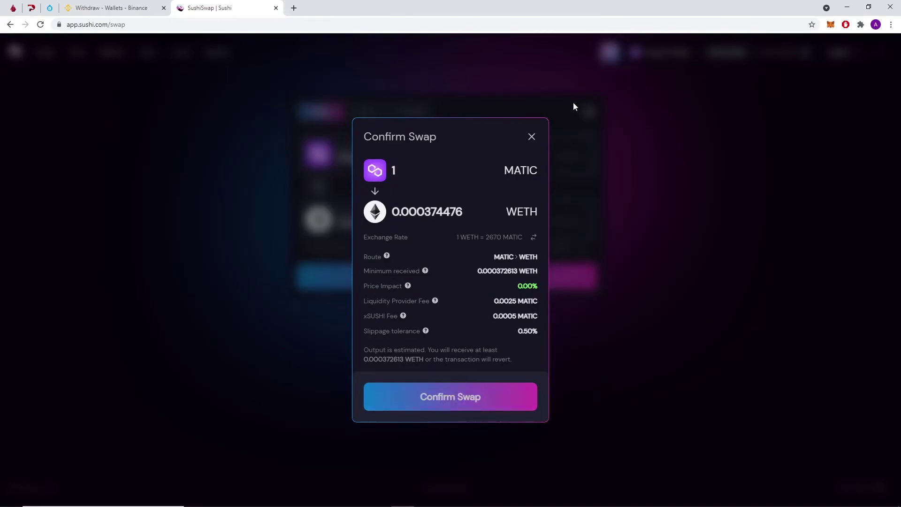
{"action": "left_click", "coordinate": [603, 171]}
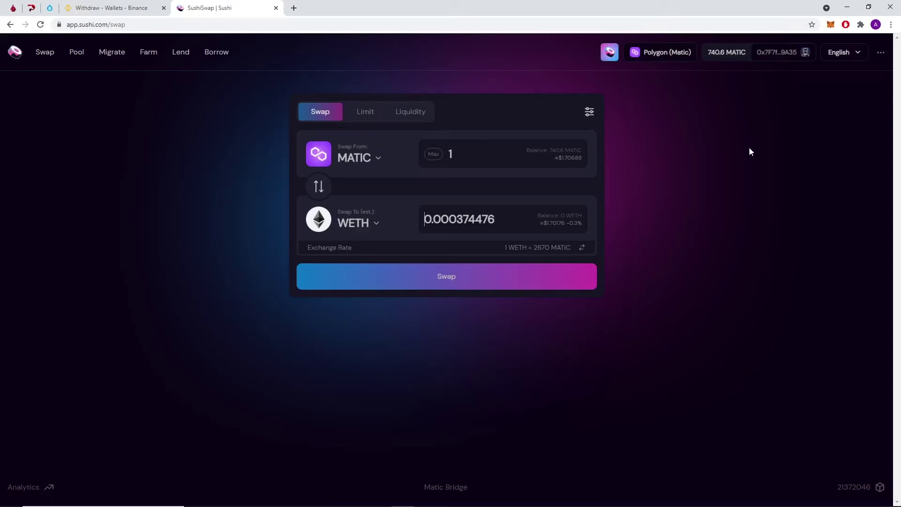
{"action": "key", "text": "ctrl+2"}
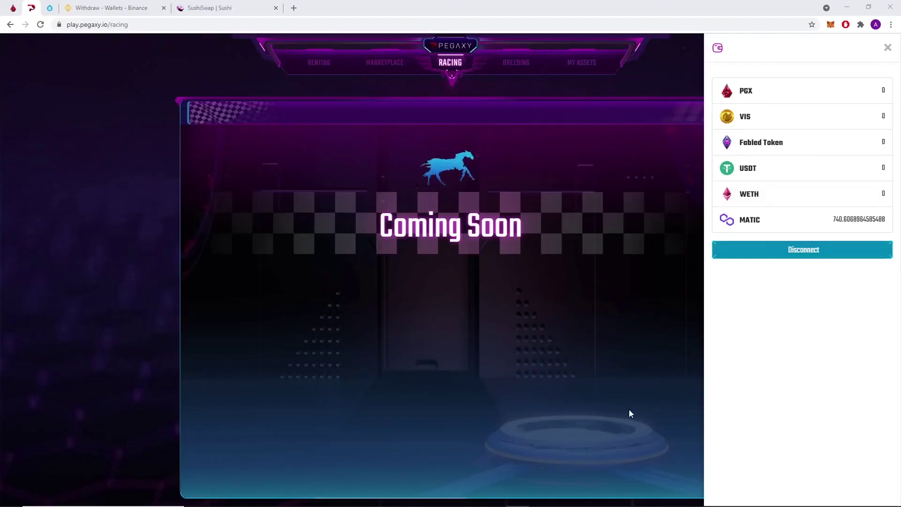